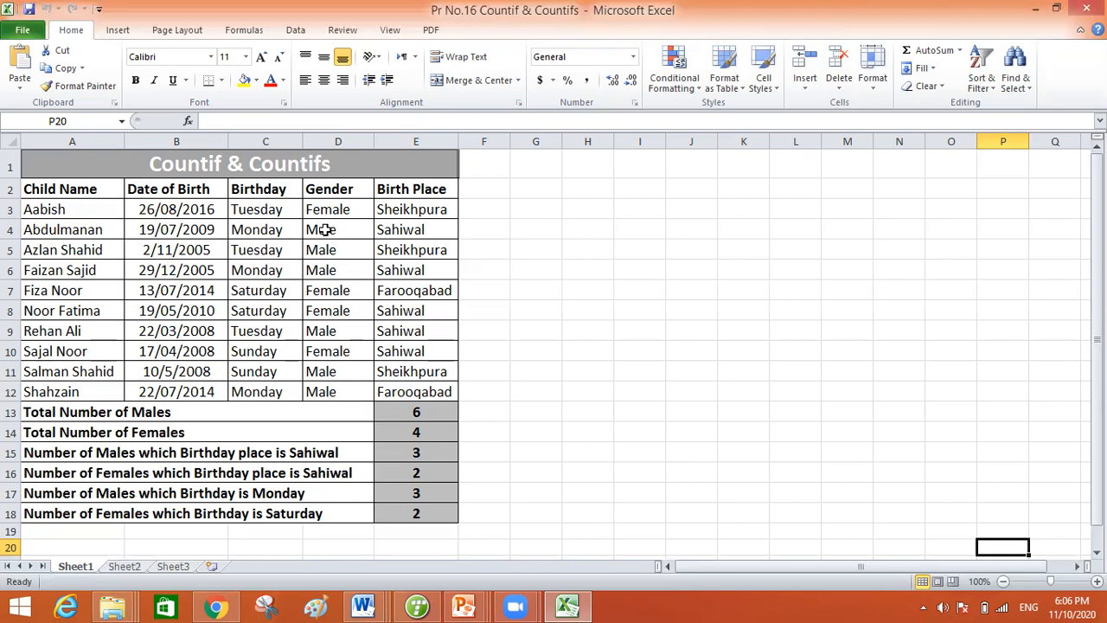
# Step: Examine the Male entries in the Gender column of the child table
pyautogui.click(323, 229)
pyautogui.click(323, 250)
pyautogui.click(323, 271)
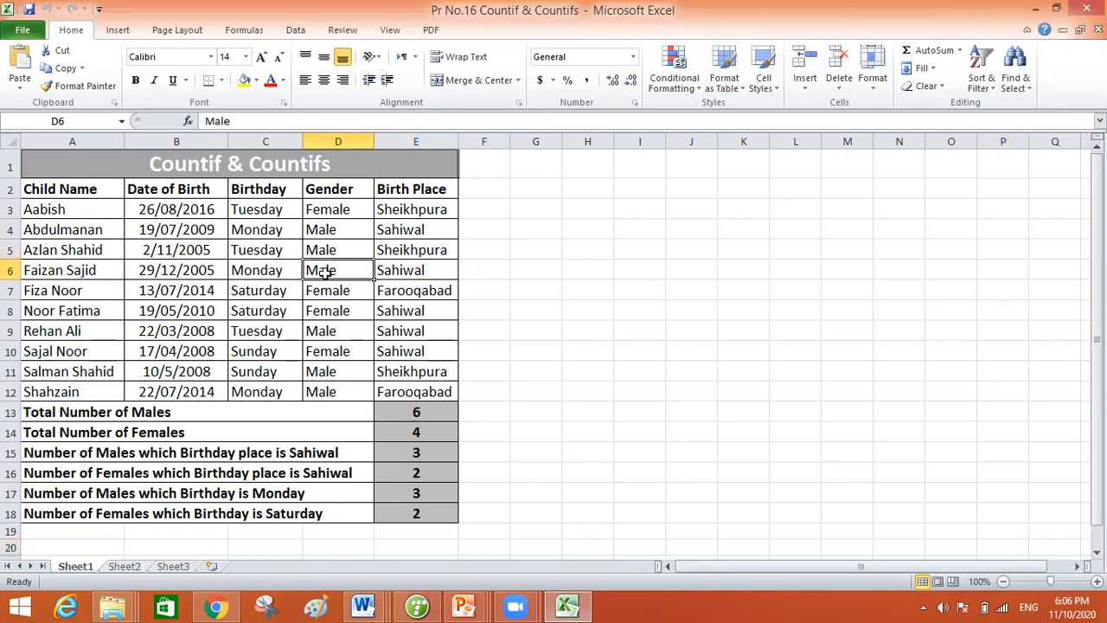
pyautogui.click(323, 334)
pyautogui.click(322, 391)
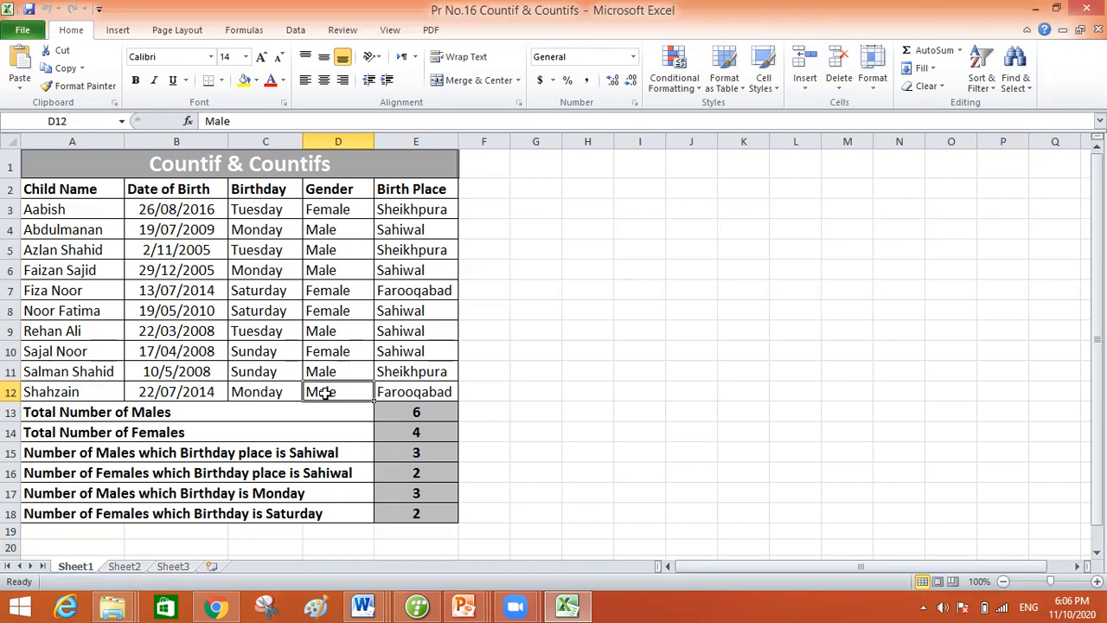
pyautogui.click(326, 370)
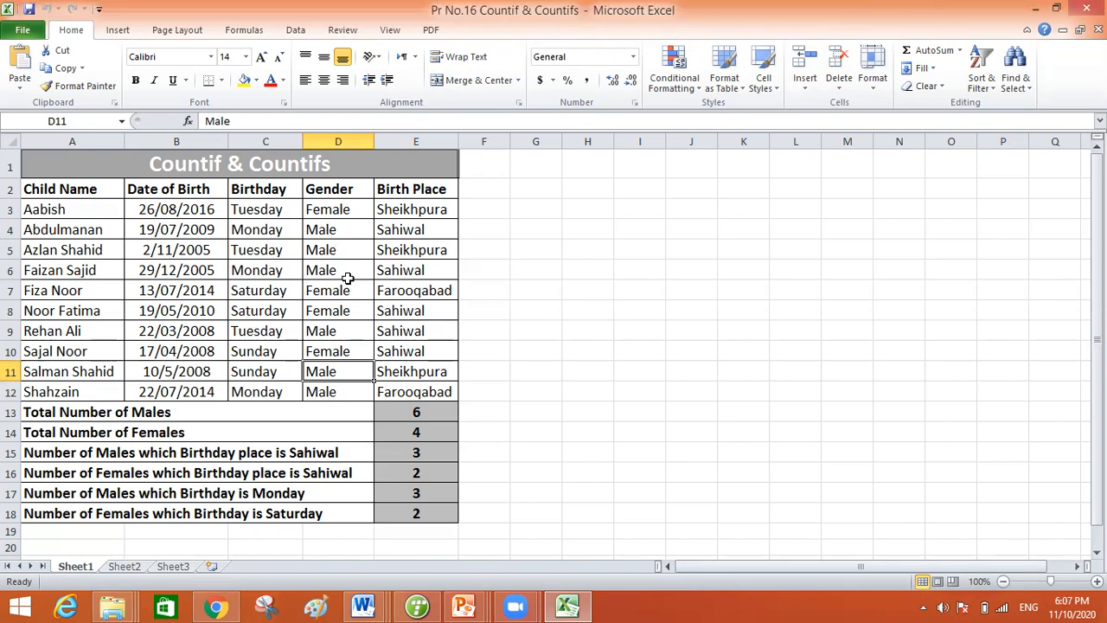
# Step: Clear the Total Number of Males result in E13 and begin a COUNTIF formula there with the Gender range D3:D12
pyautogui.click(422, 416)
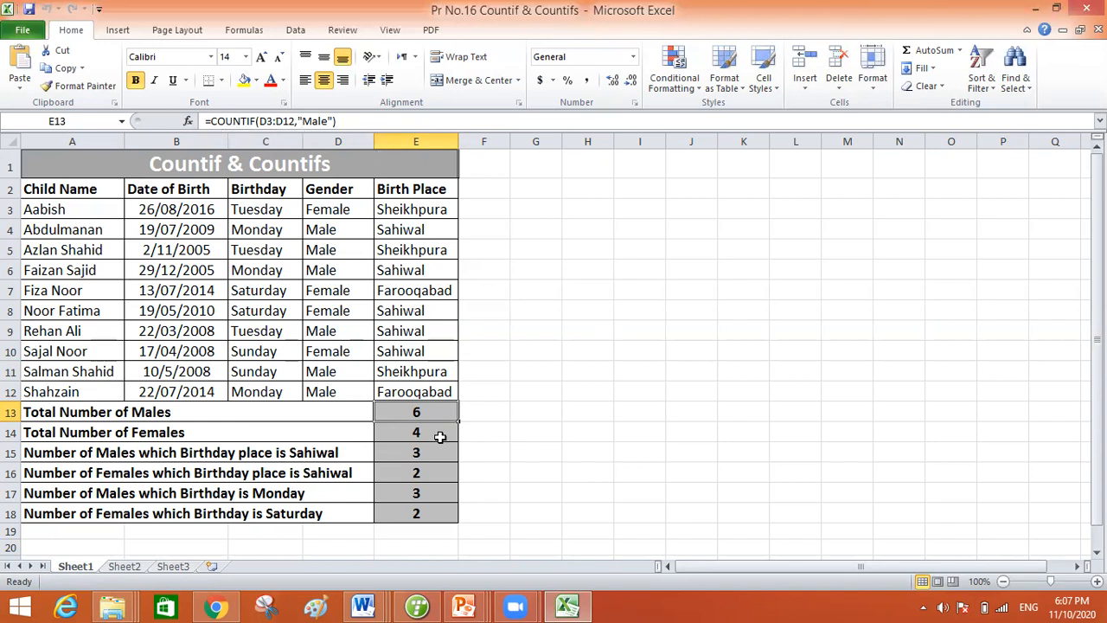
pyautogui.press('Delete')
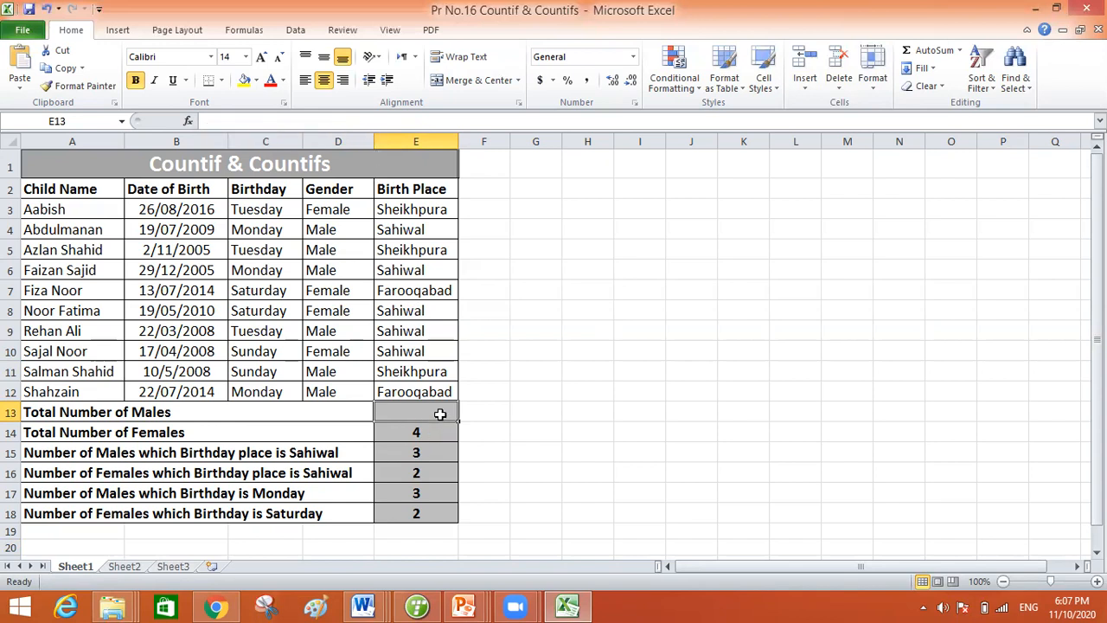
pyautogui.write('=')
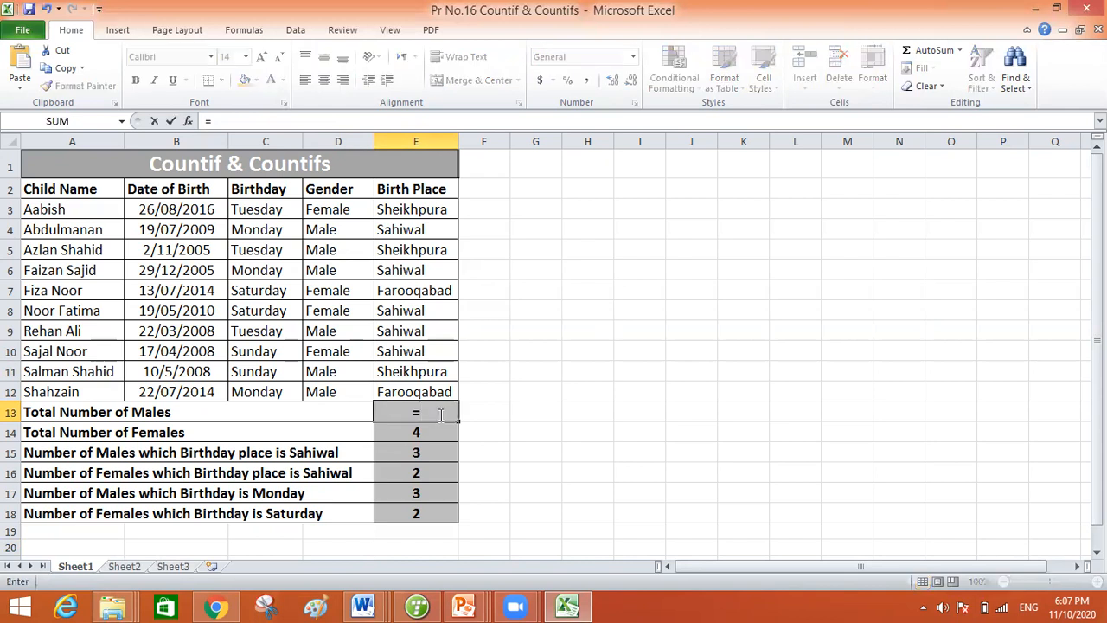
pyautogui.write('cou')
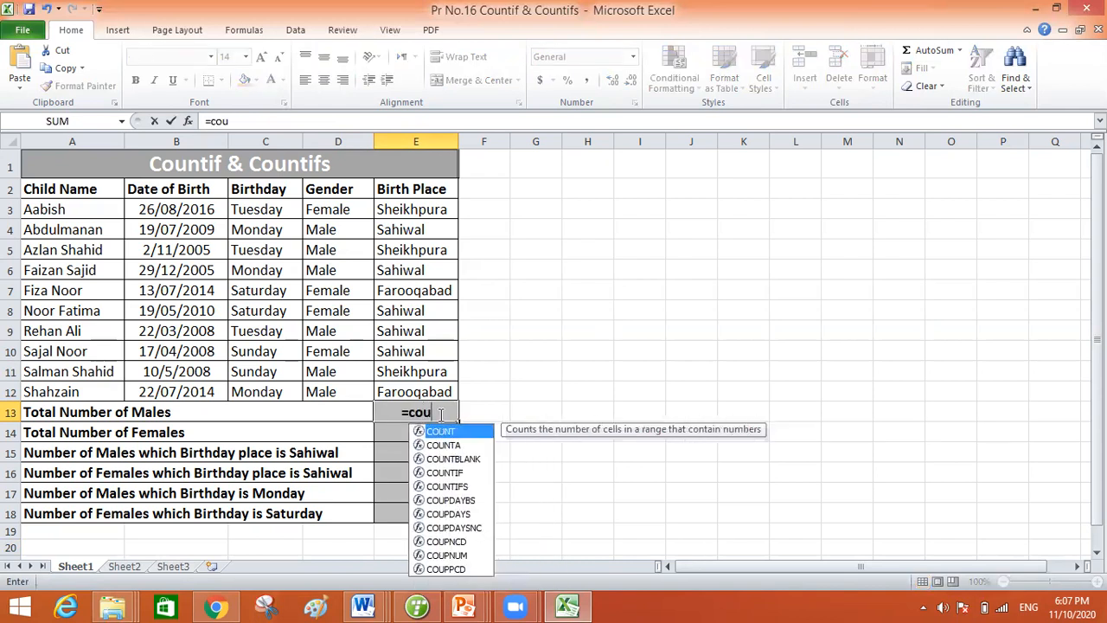
pyautogui.write('nt')
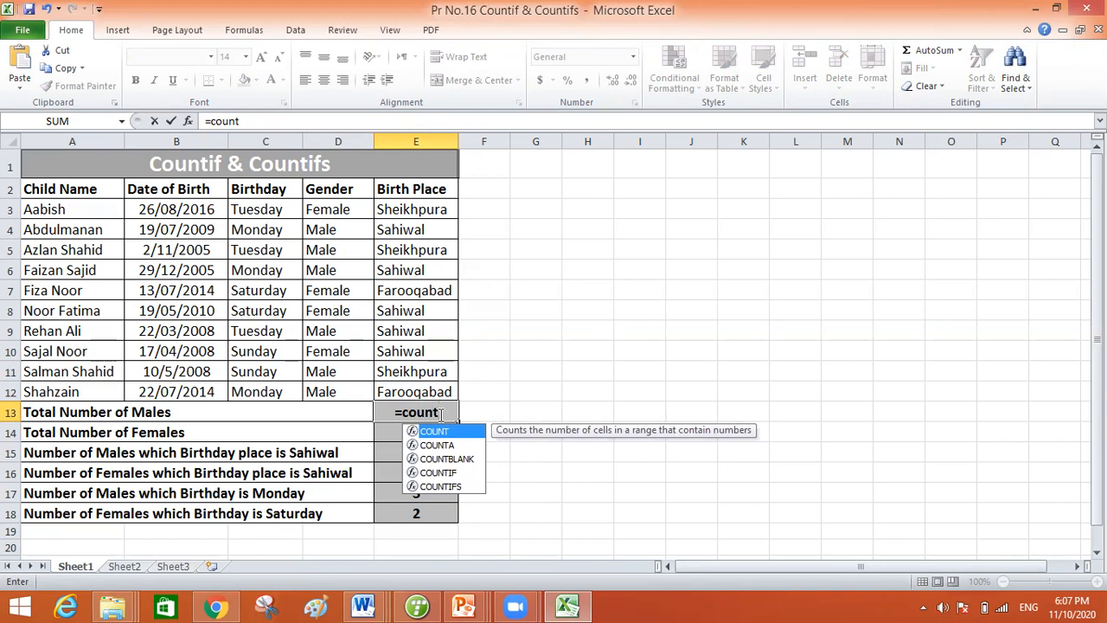
pyautogui.write('if')
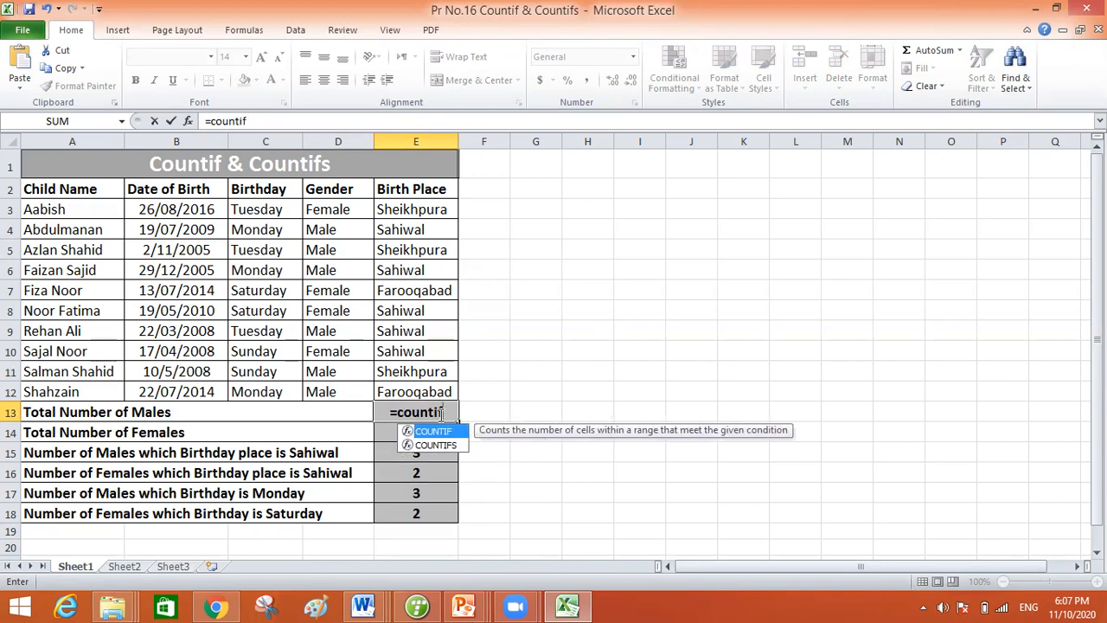
pyautogui.write('(')
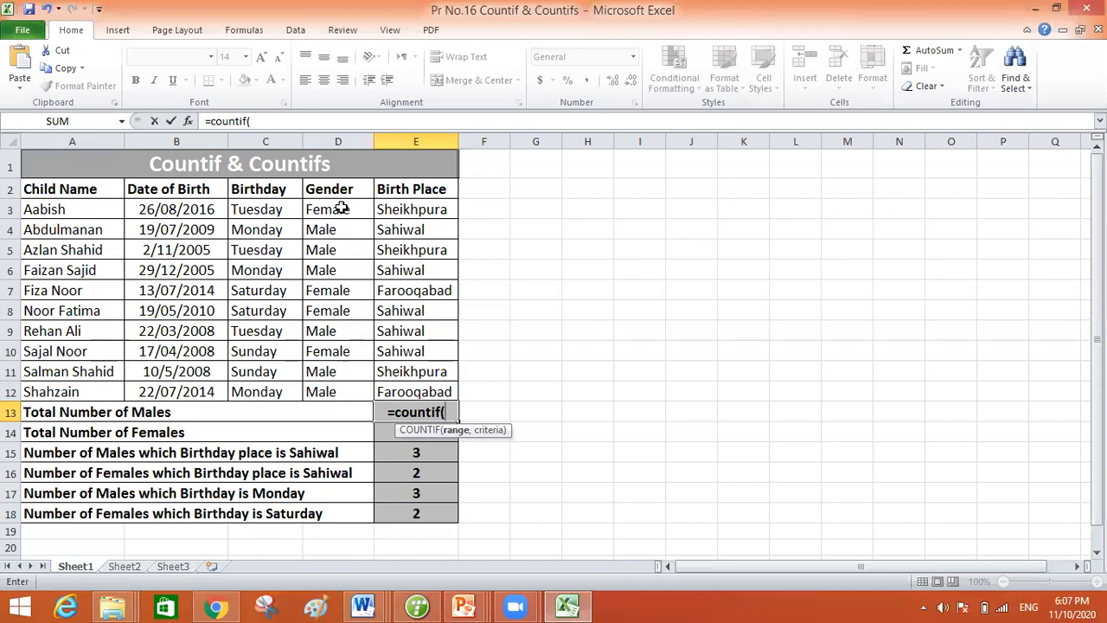
pyautogui.moveTo(341, 208); pyautogui.dragTo(333, 387)
# Step: Complete the COUNTIF formula in E13 with the criterion "Male", and review the formulas in E13 and E14
pyautogui.write(',')
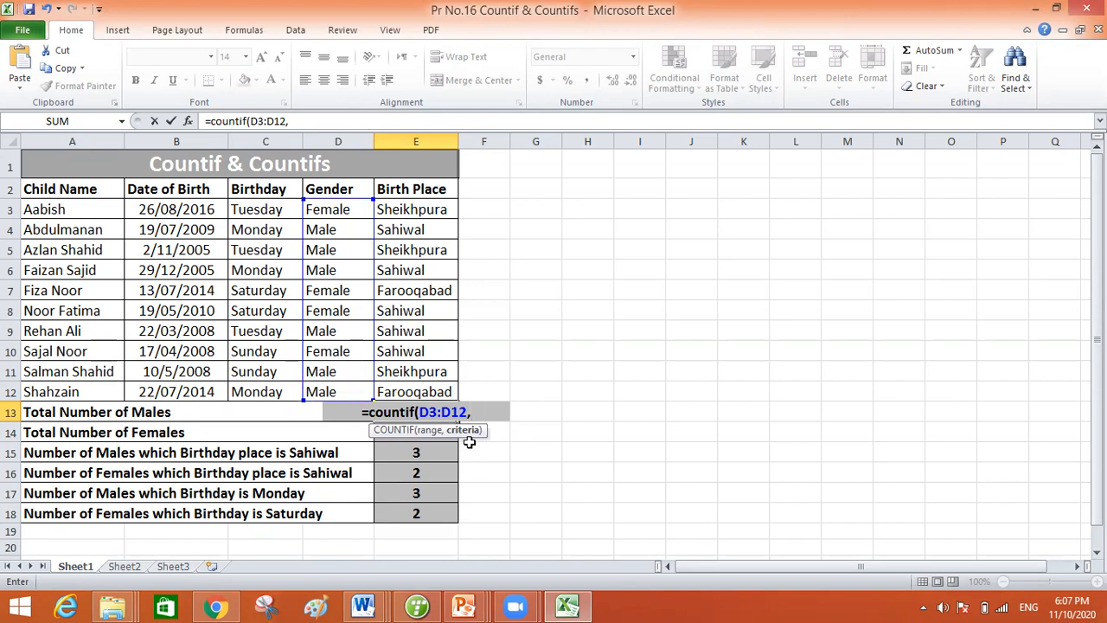
pyautogui.write('"')
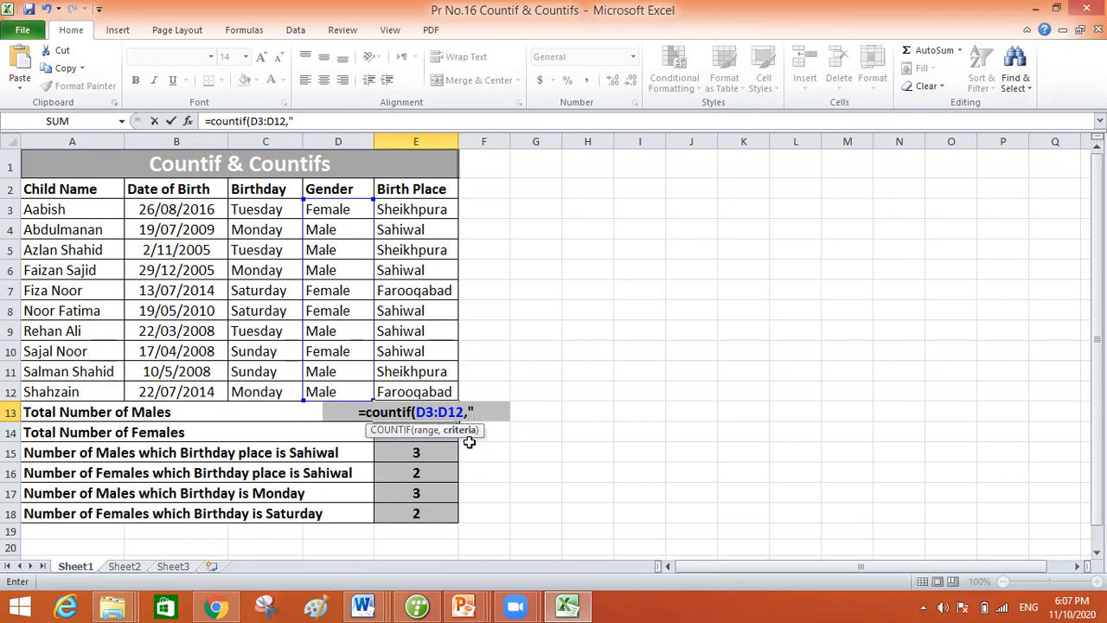
pyautogui.write('M')
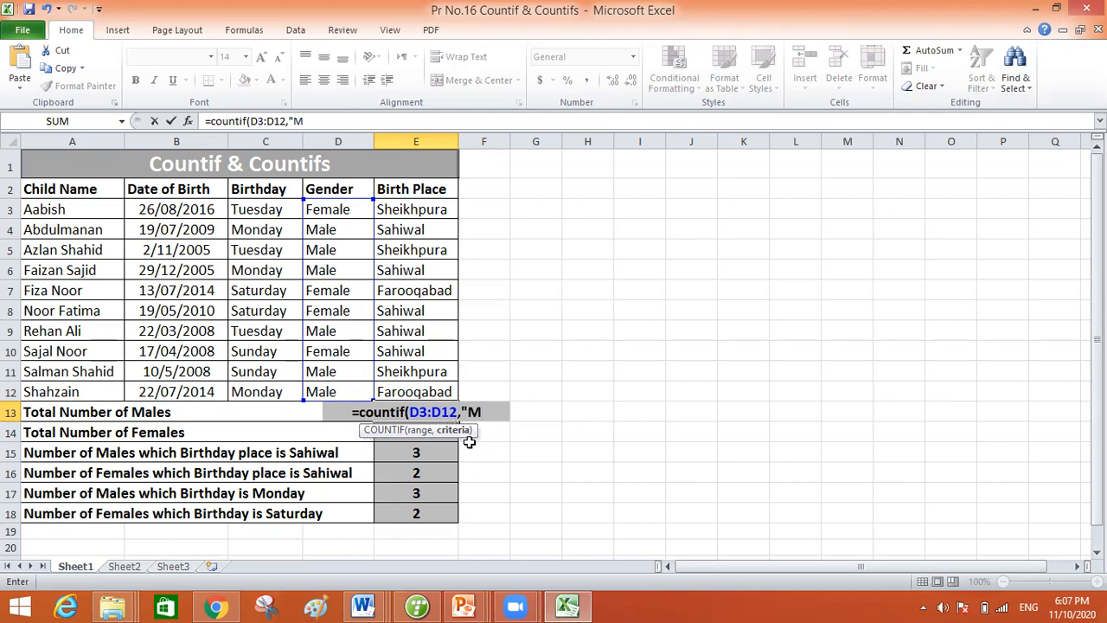
pyautogui.write('ales')
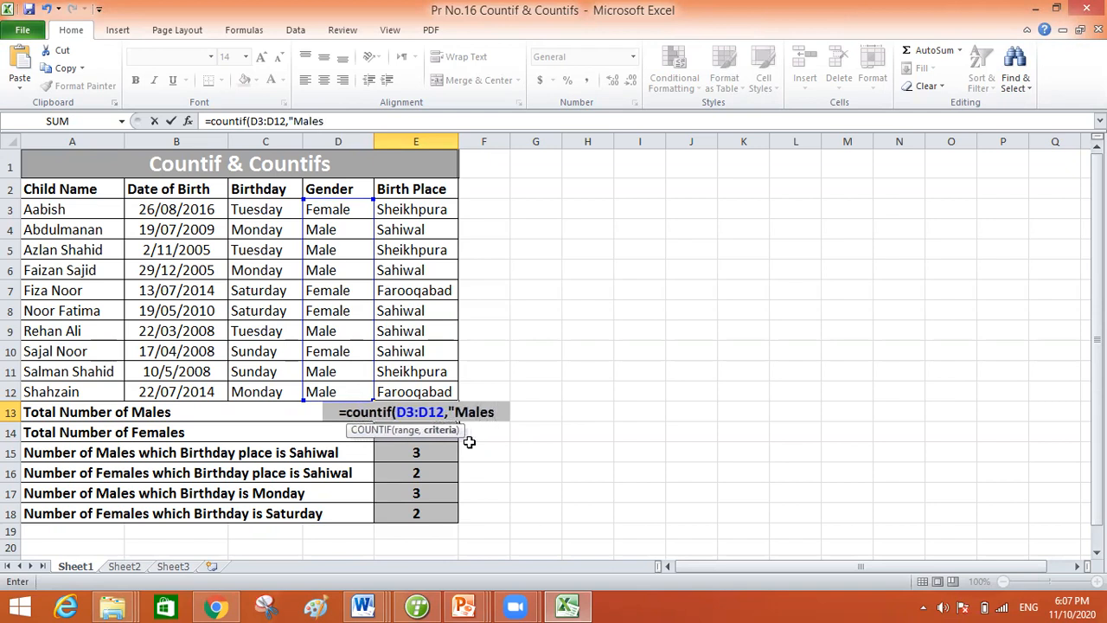
pyautogui.press('BackSpace')
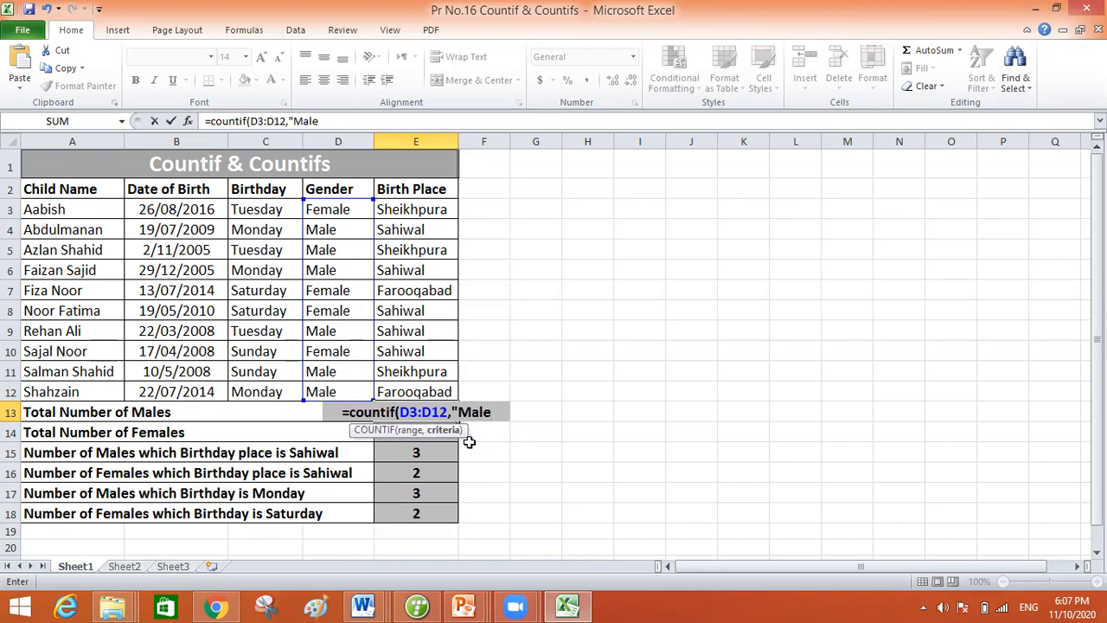
pyautogui.write('")')
pyautogui.press('Return')
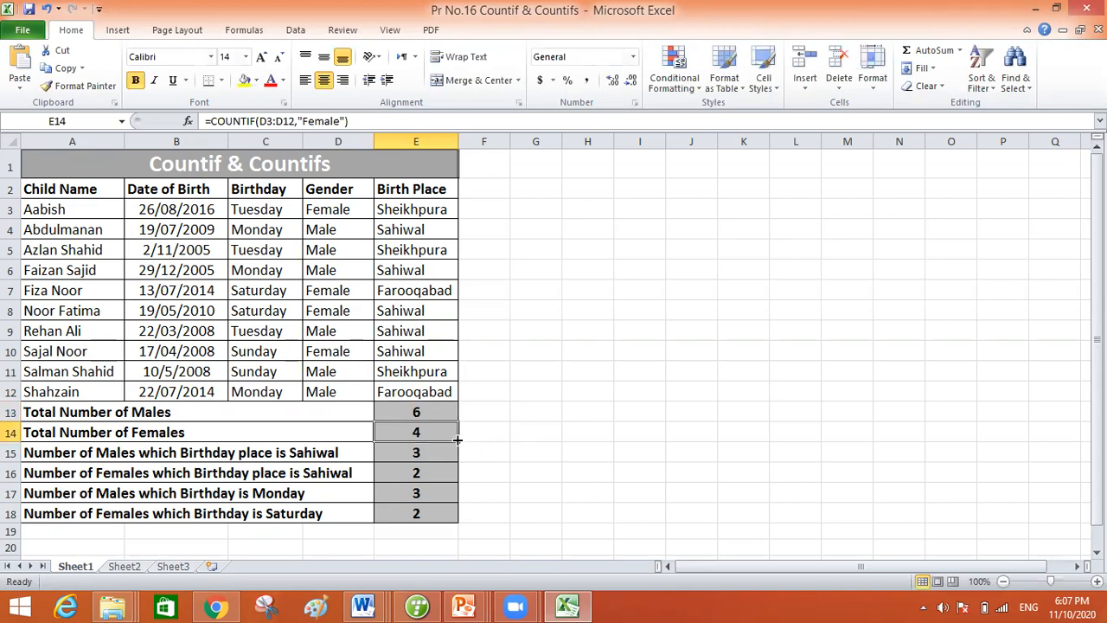
pyautogui.click(433, 418)
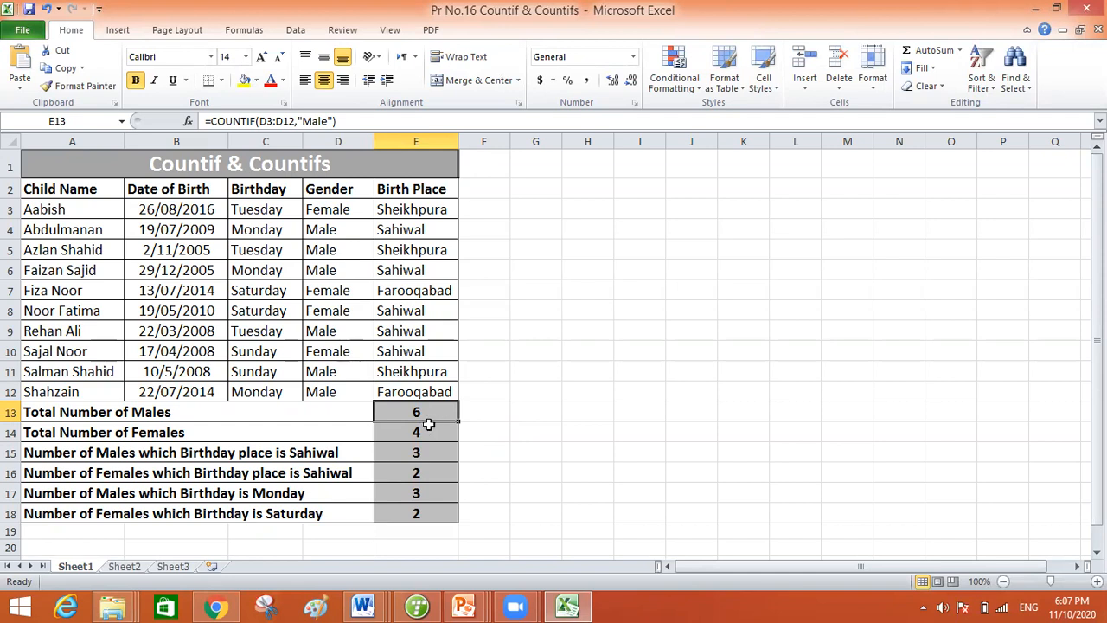
pyautogui.click(423, 435)
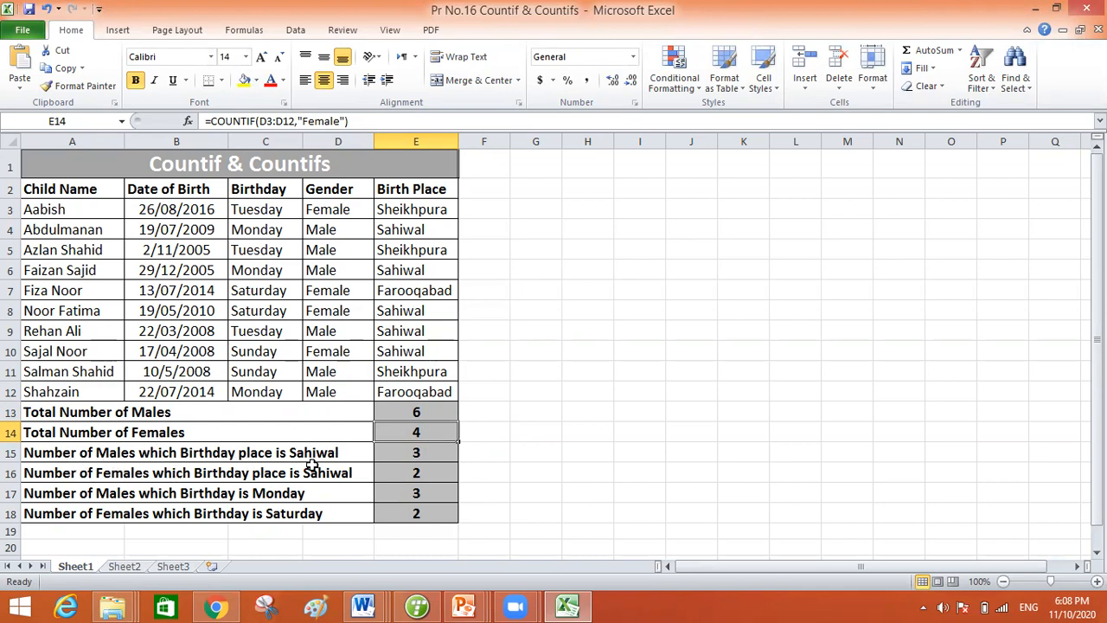
# Step: Replace the formula in E15 with a COUNTIFS whose first condition matches "Male" in the Gender range D3:D12
pyautogui.click(415, 455)
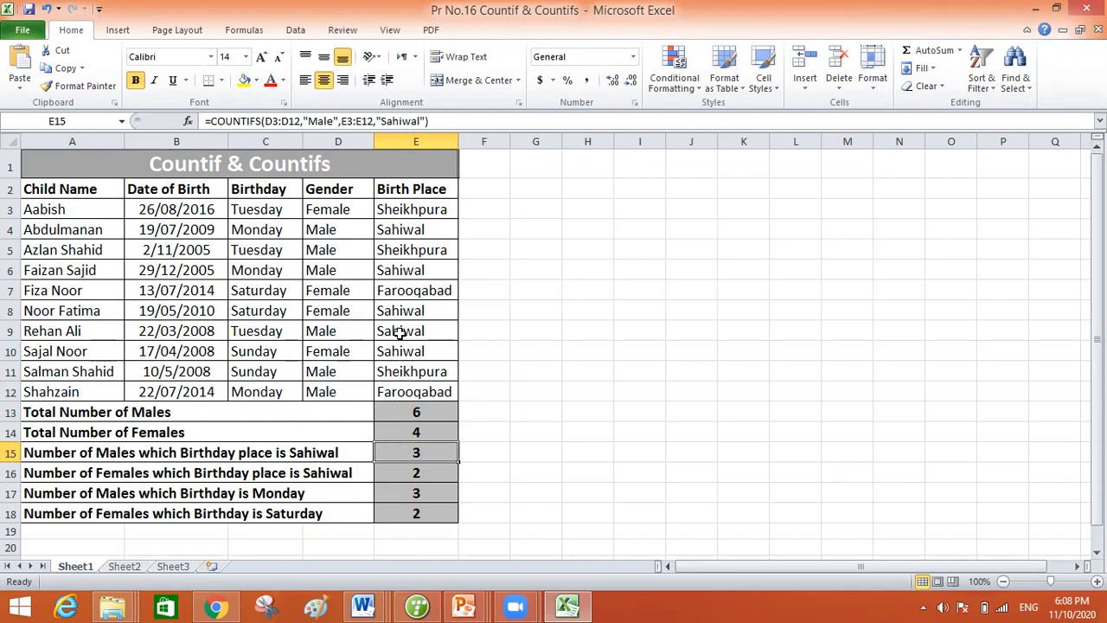
pyautogui.press('F2')
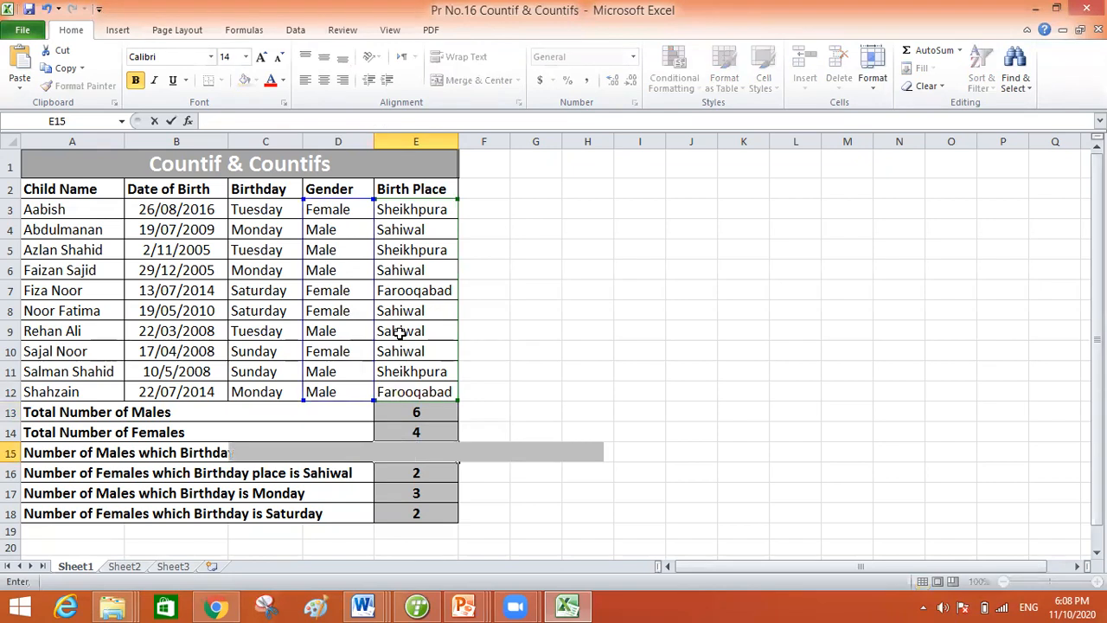
pyautogui.write('=')
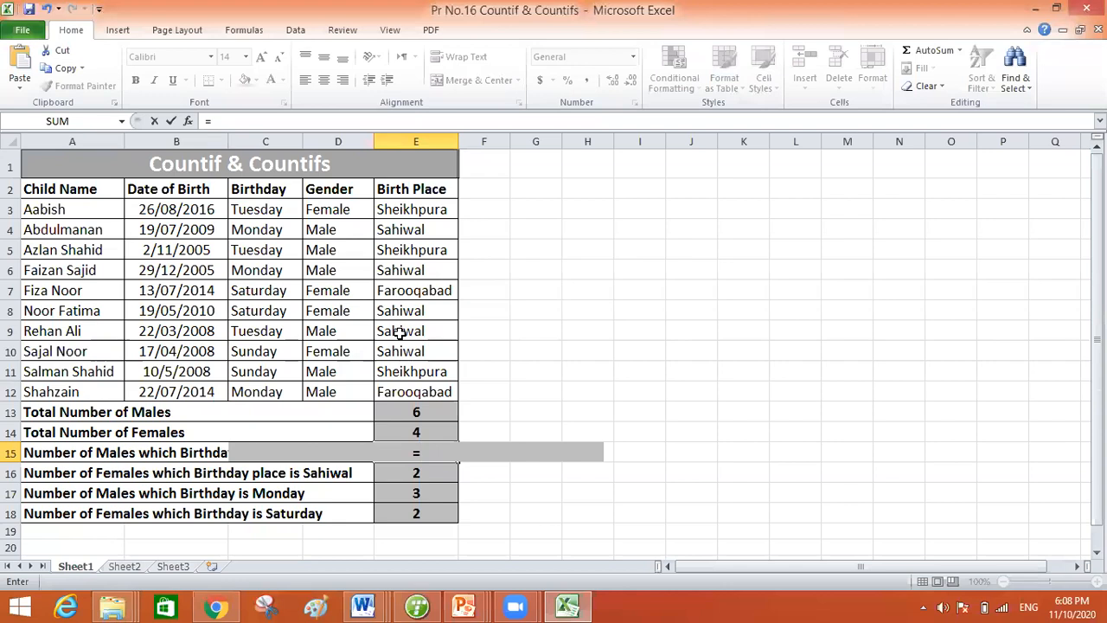
pyautogui.write('cou')
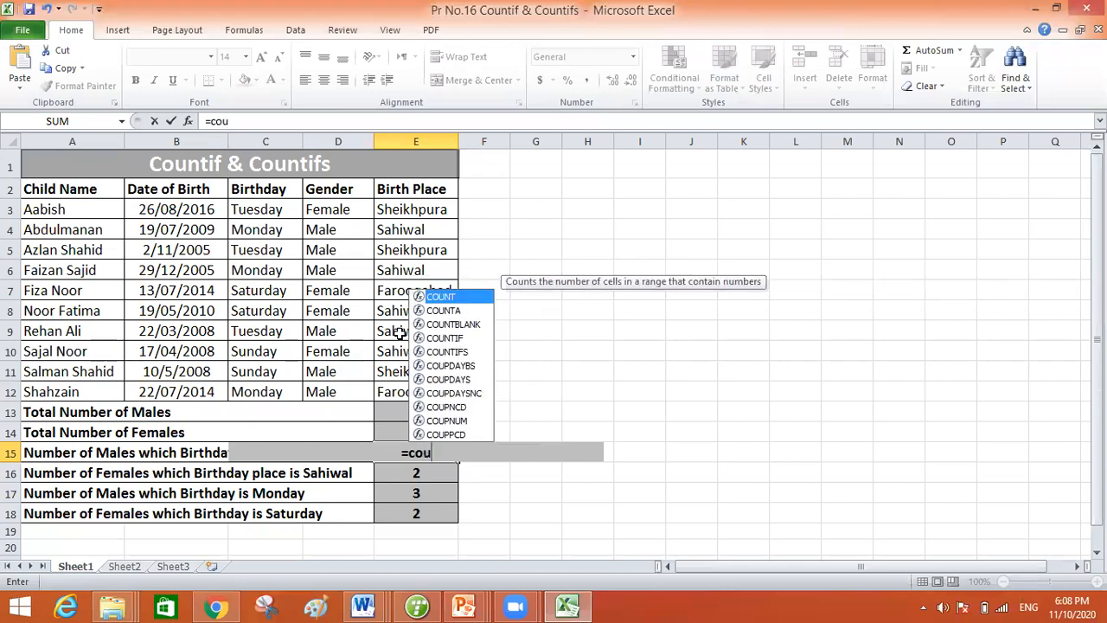
pyautogui.write('ntifs')
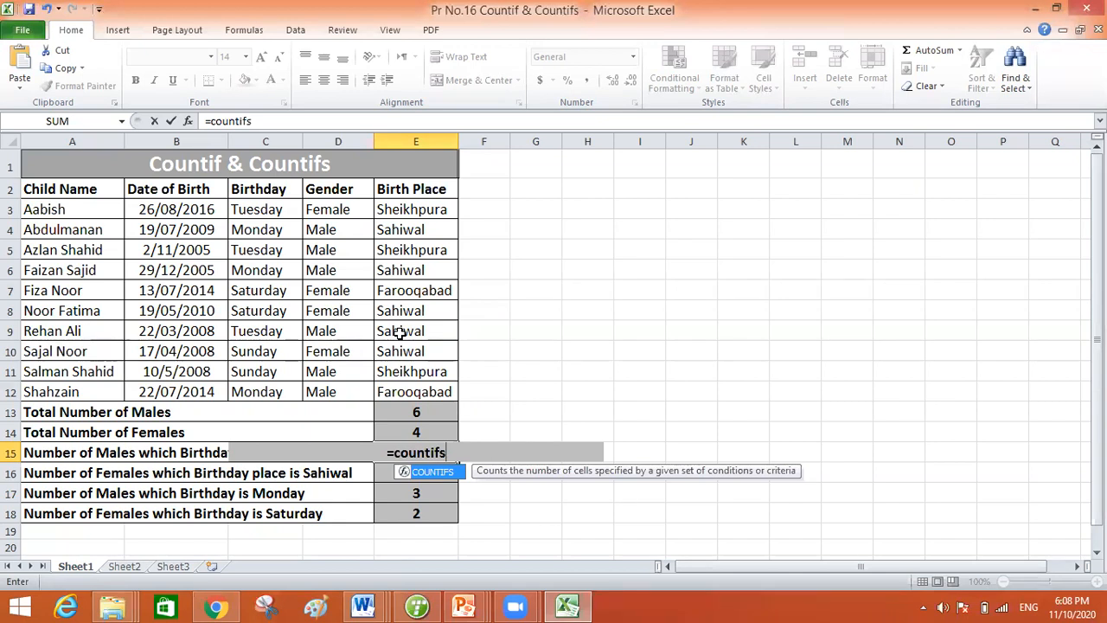
pyautogui.write('(')
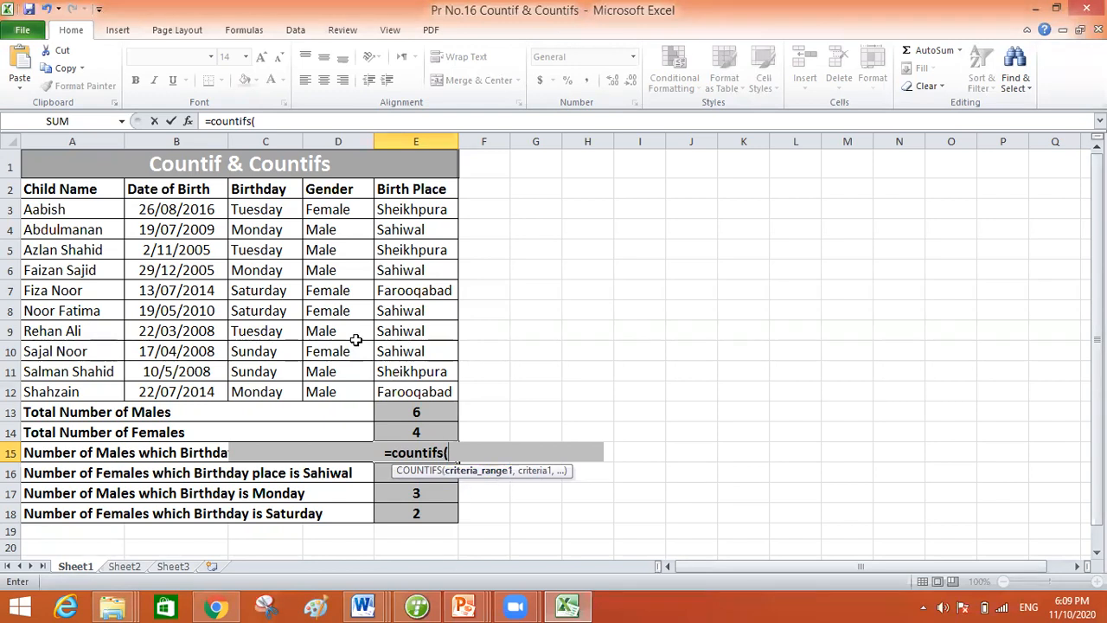
pyautogui.moveTo(349, 211); pyautogui.dragTo(346, 398)
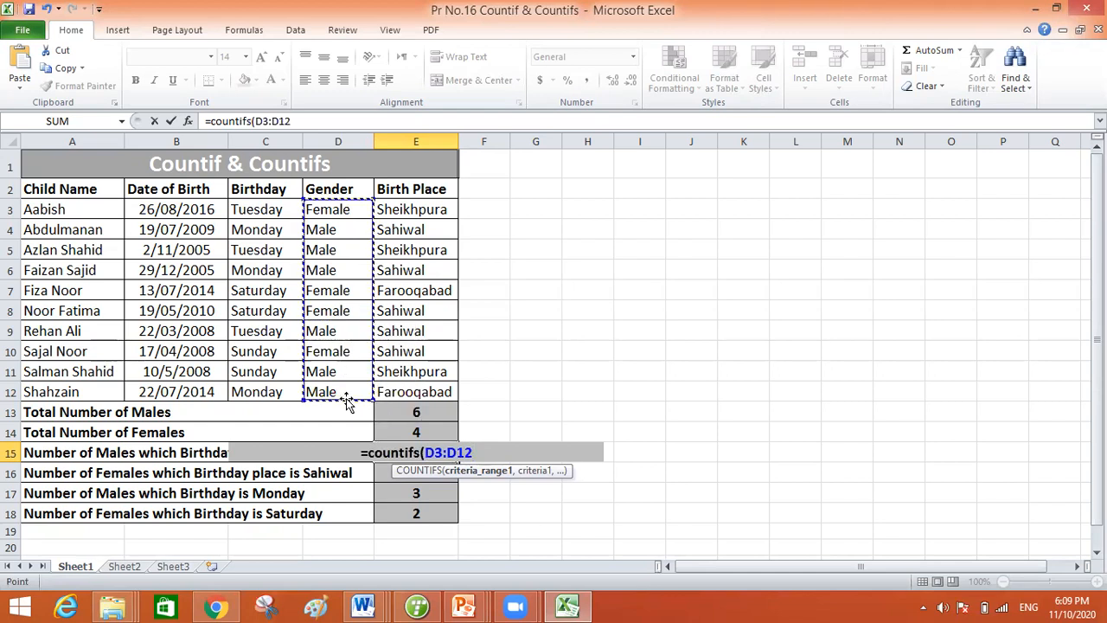
pyautogui.write(',')
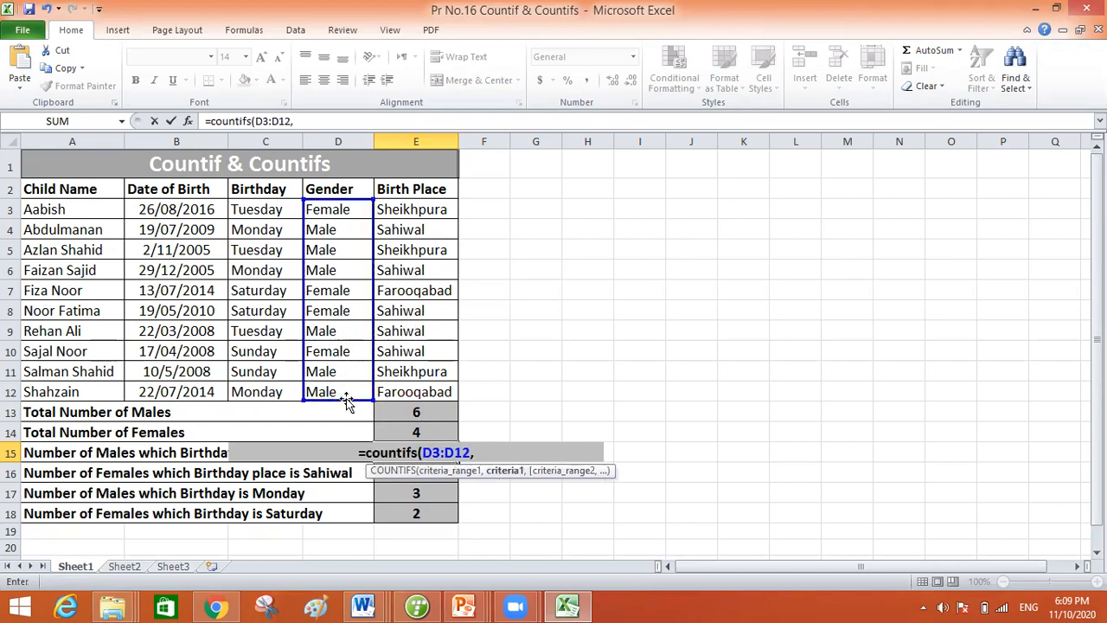
pyautogui.write('"')
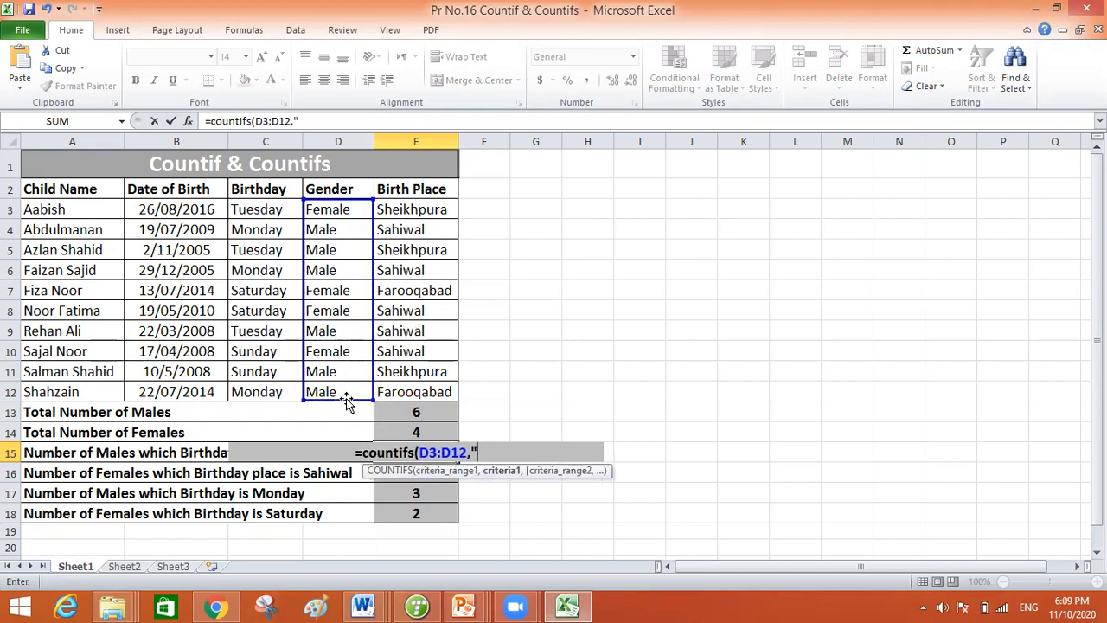
pyautogui.write('Male')
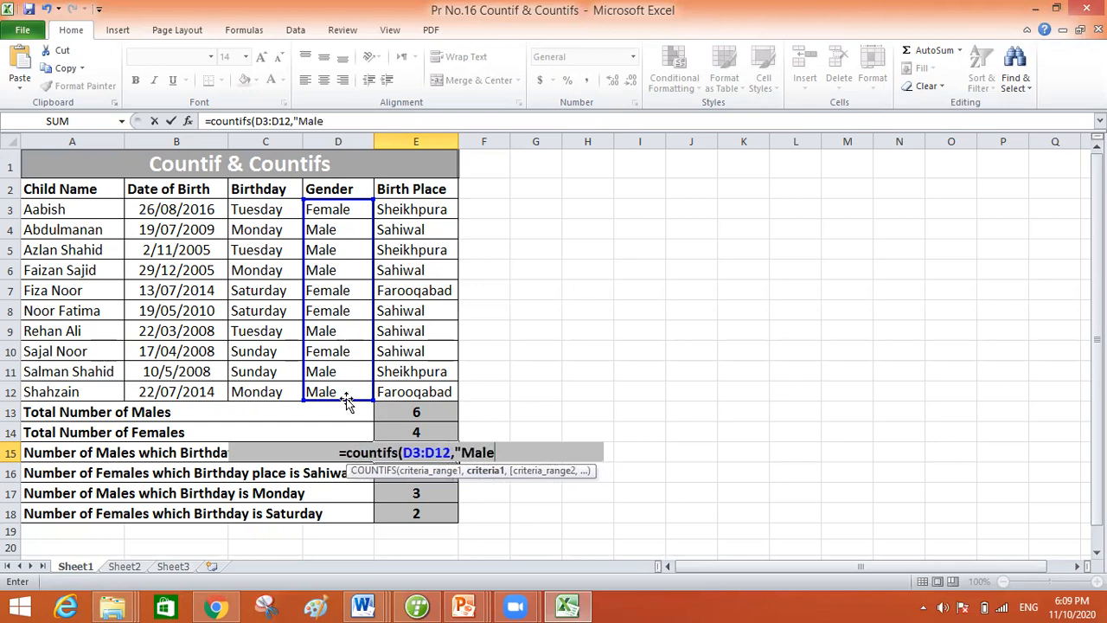
pyautogui.write('"')
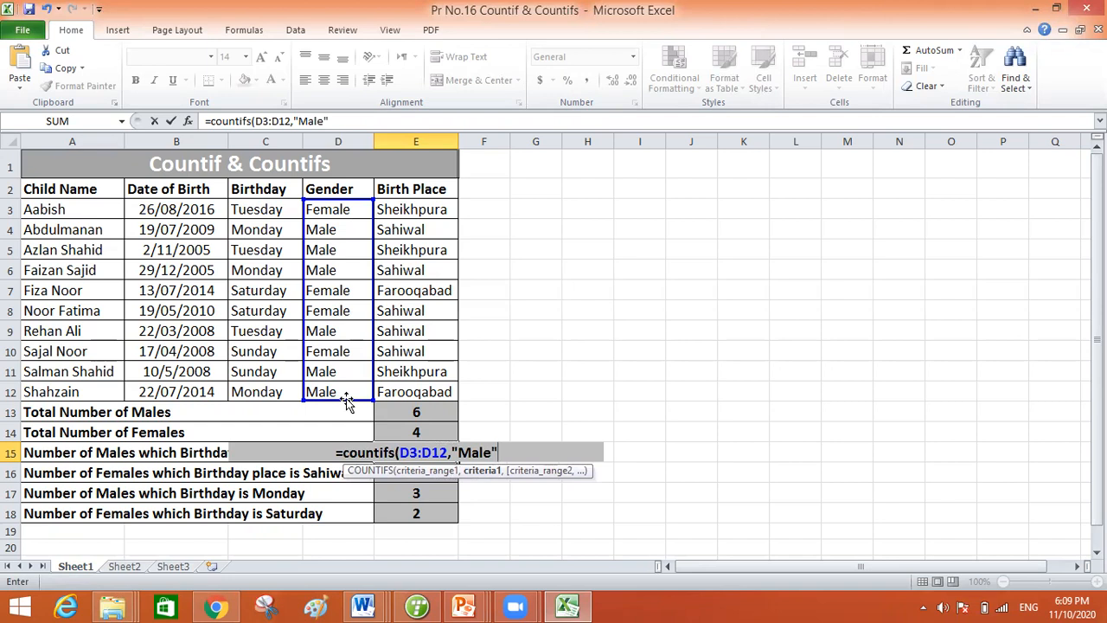
# Step: Complete the COUNTIFS formula in E15 with a second condition matching "Sahiwal" in the Birth Place range E3:E12
pyautogui.write(',')
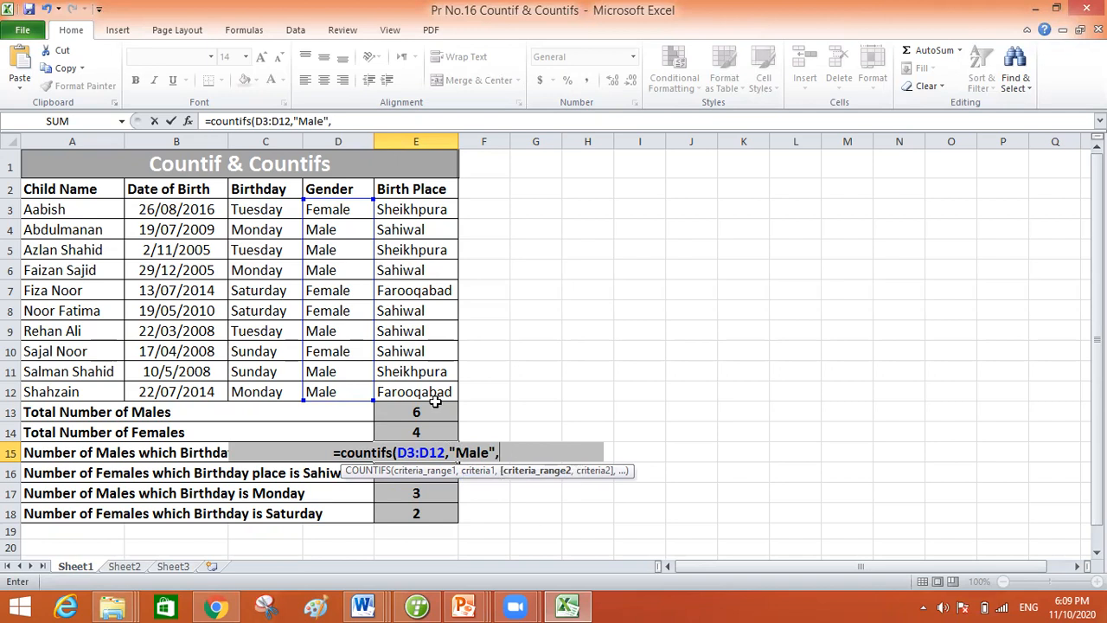
pyautogui.click(430, 216)
pyautogui.moveTo(430, 216); pyautogui.dragTo(430, 393)
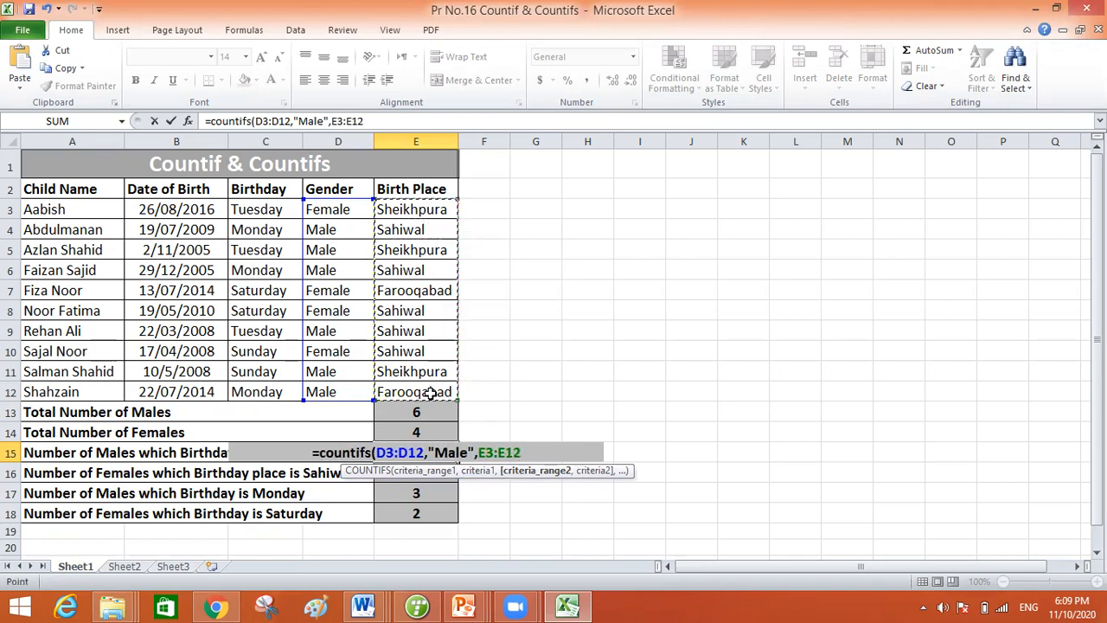
pyautogui.write(',')
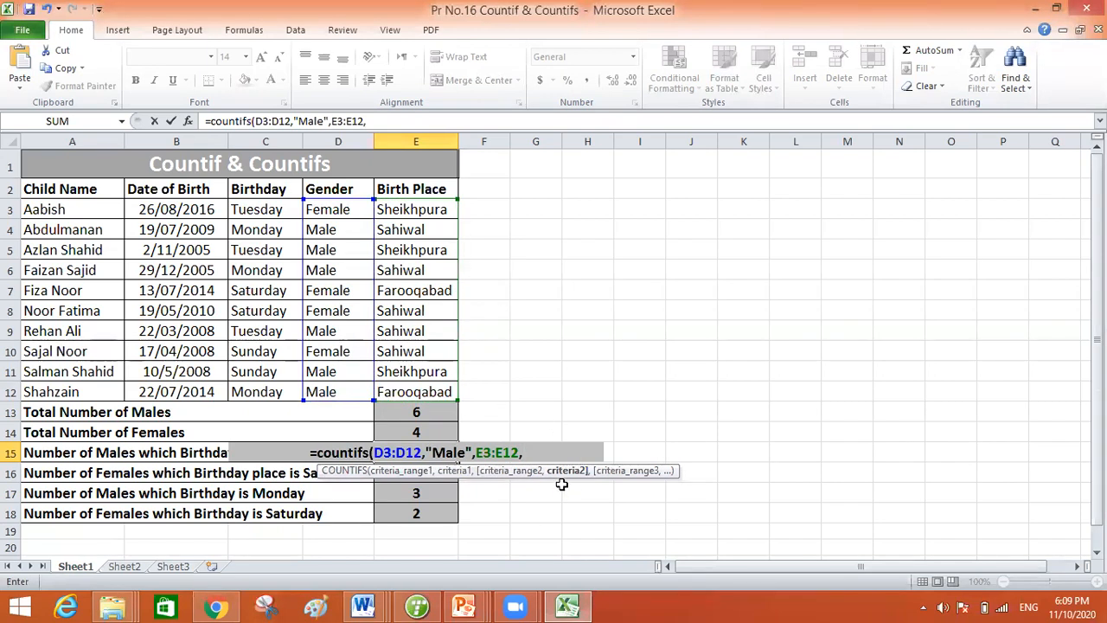
pyautogui.write('"')
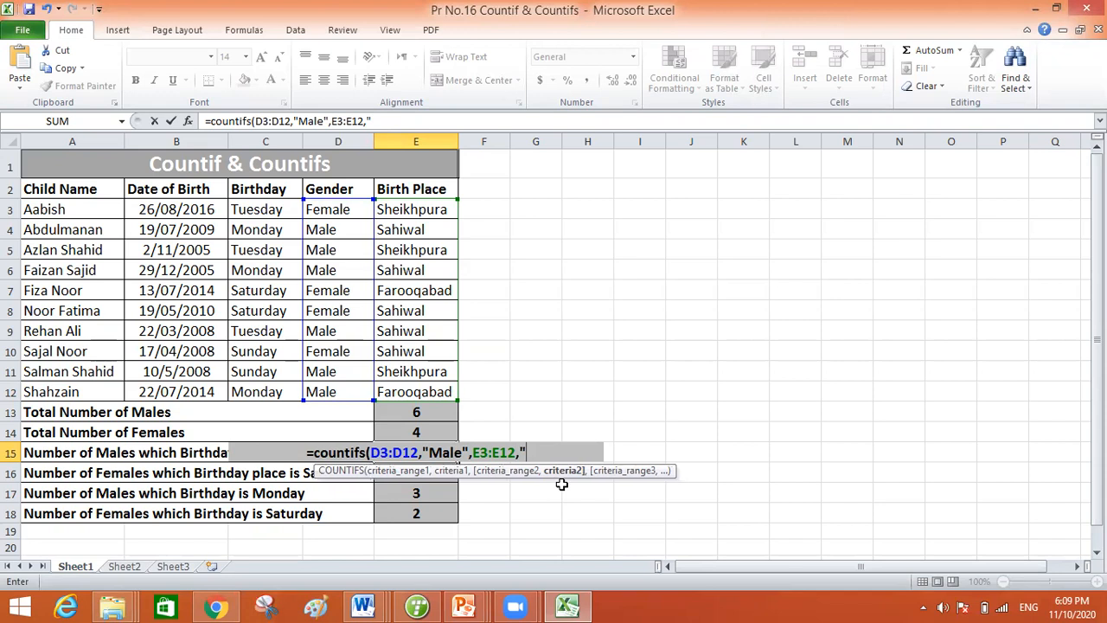
pyautogui.write('Sa')
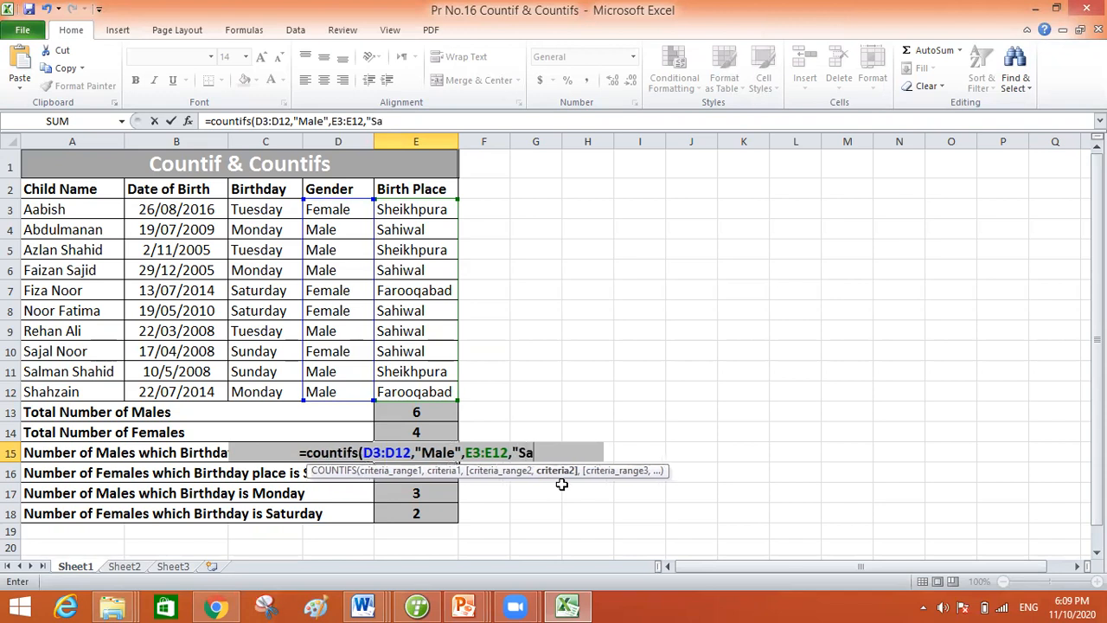
pyautogui.write('hiwal')
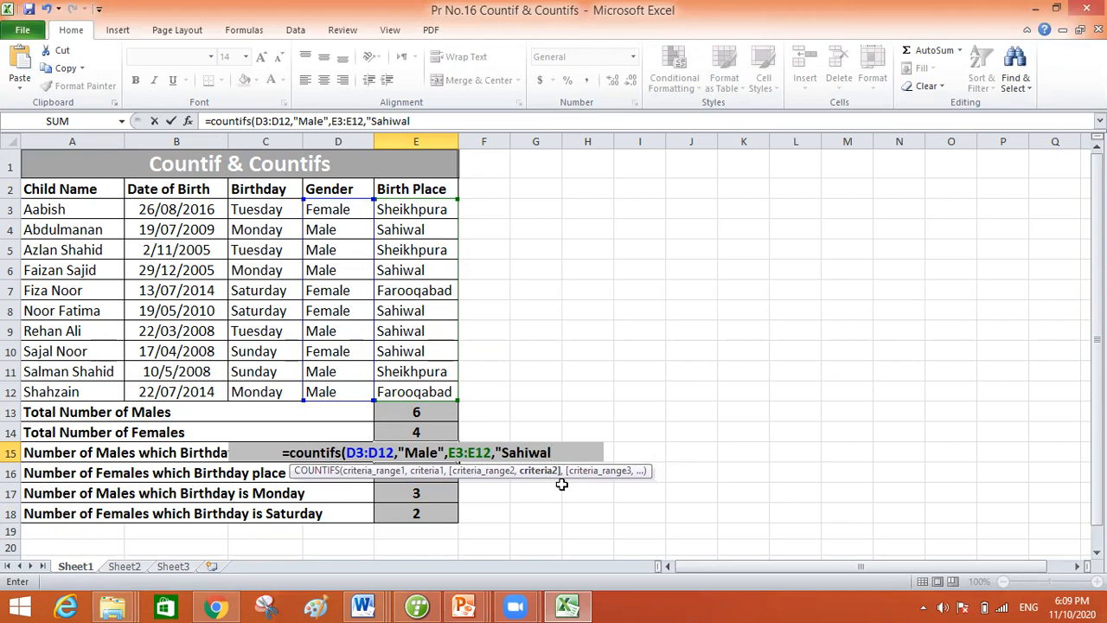
pyautogui.write('"')
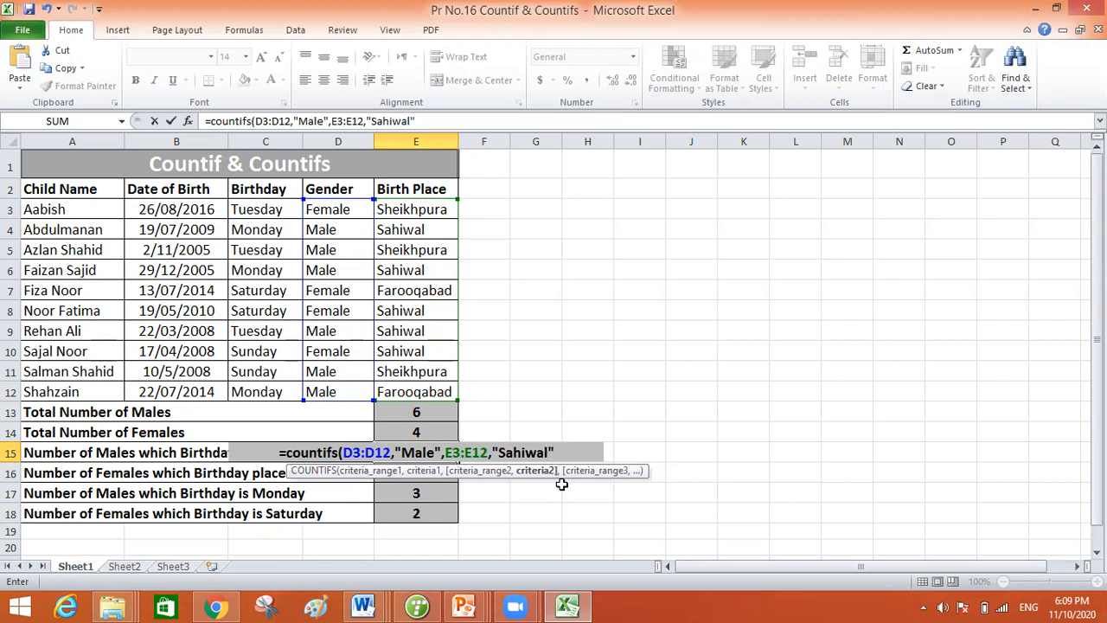
pyautogui.write(')')
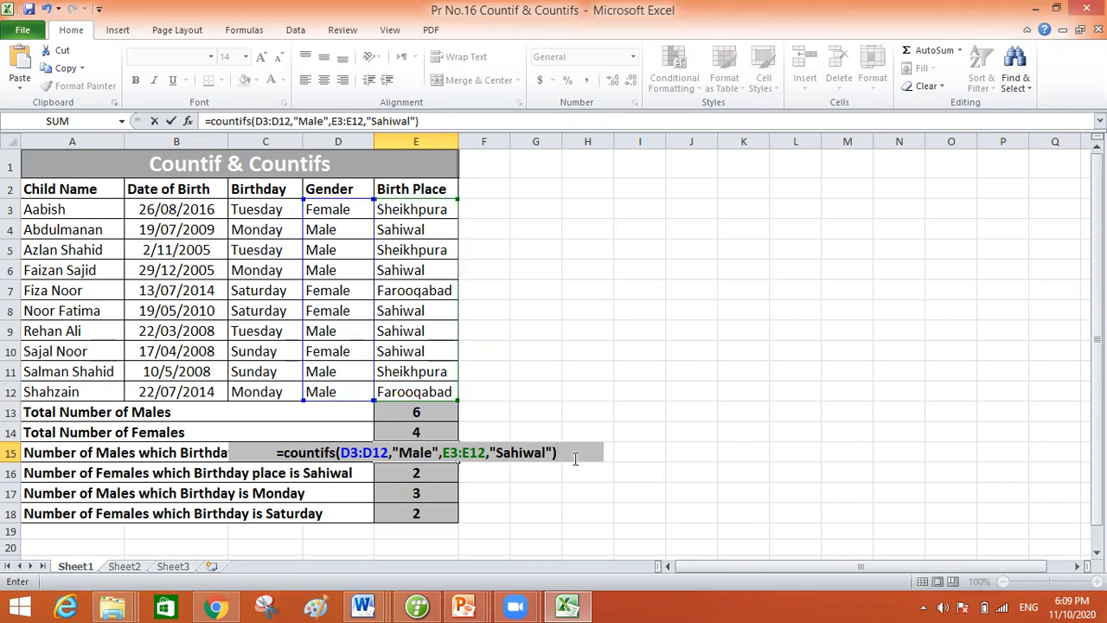
pyautogui.press('Return')
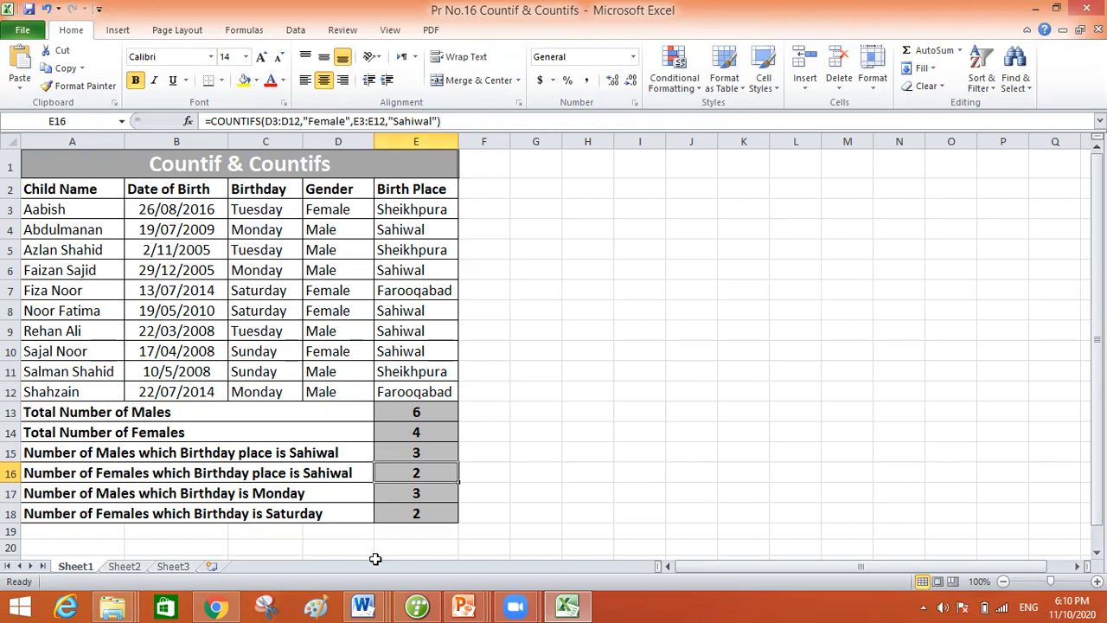
# Step: Clear the result for males with a Monday birthday in E17 and begin a COUNTIFS formula there
pyautogui.click(419, 491)
pyautogui.press('super+c')
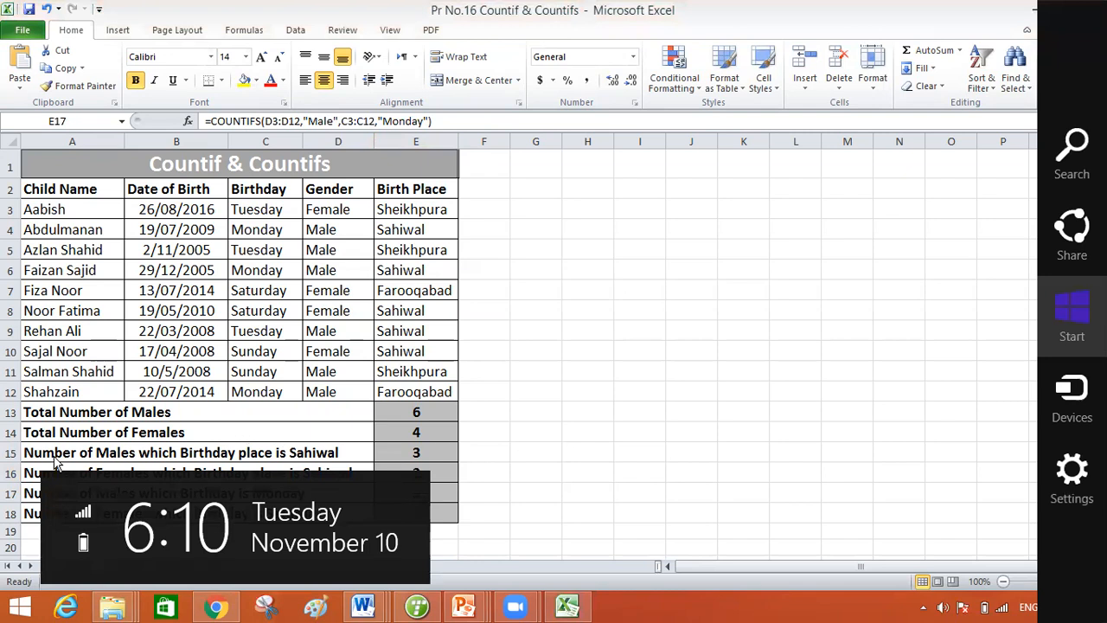
pyautogui.click(672, 419)
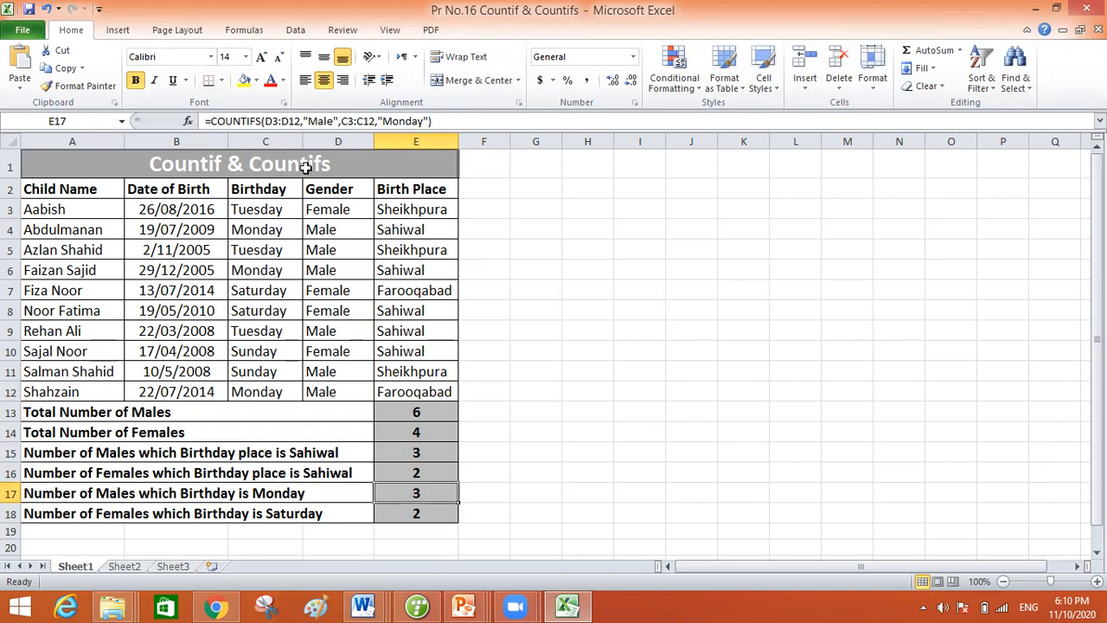
pyautogui.press('Delete')
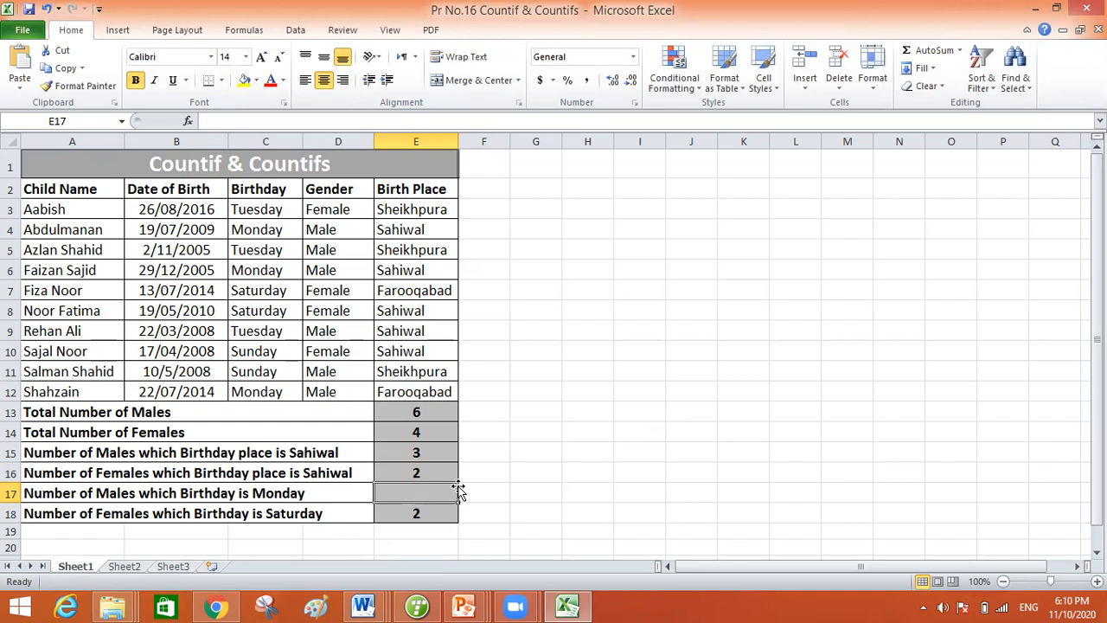
pyautogui.write('=')
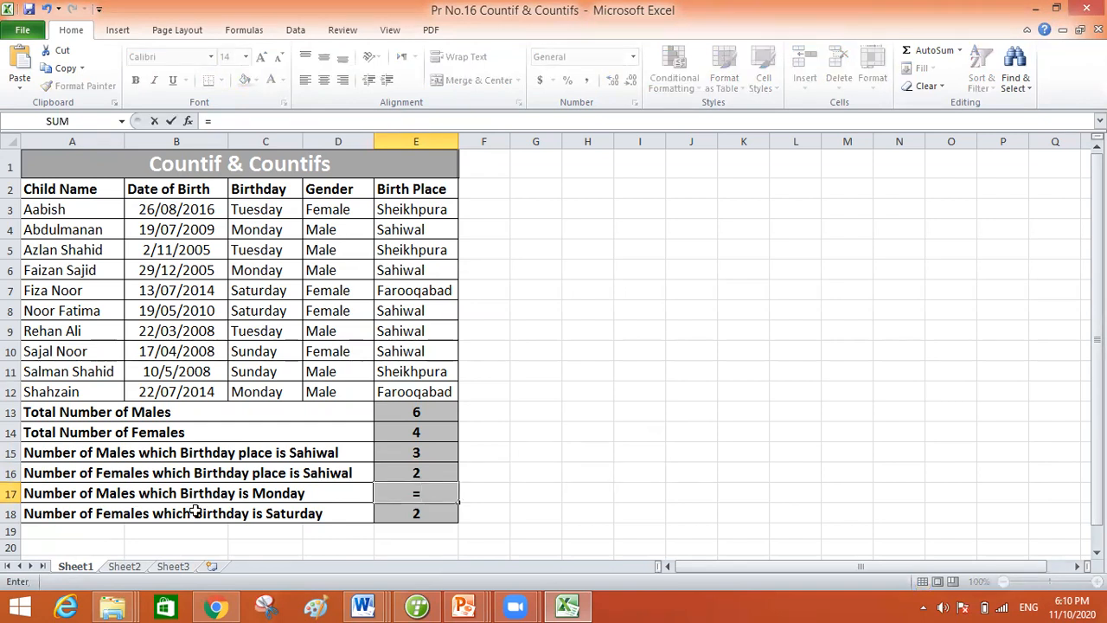
pyautogui.write('co')
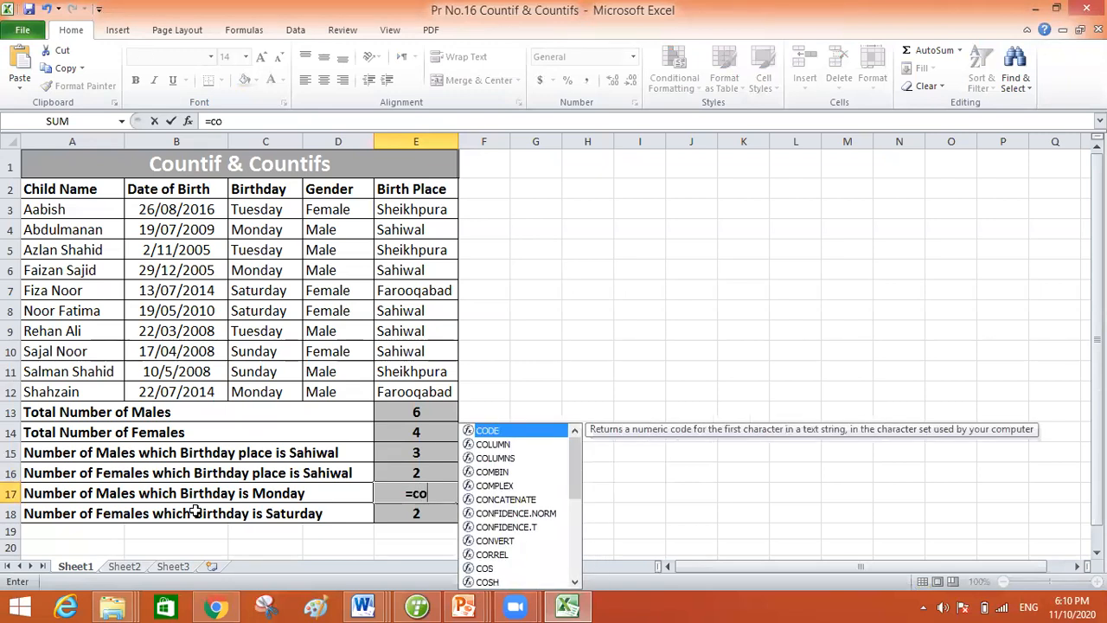
pyautogui.write('untif')
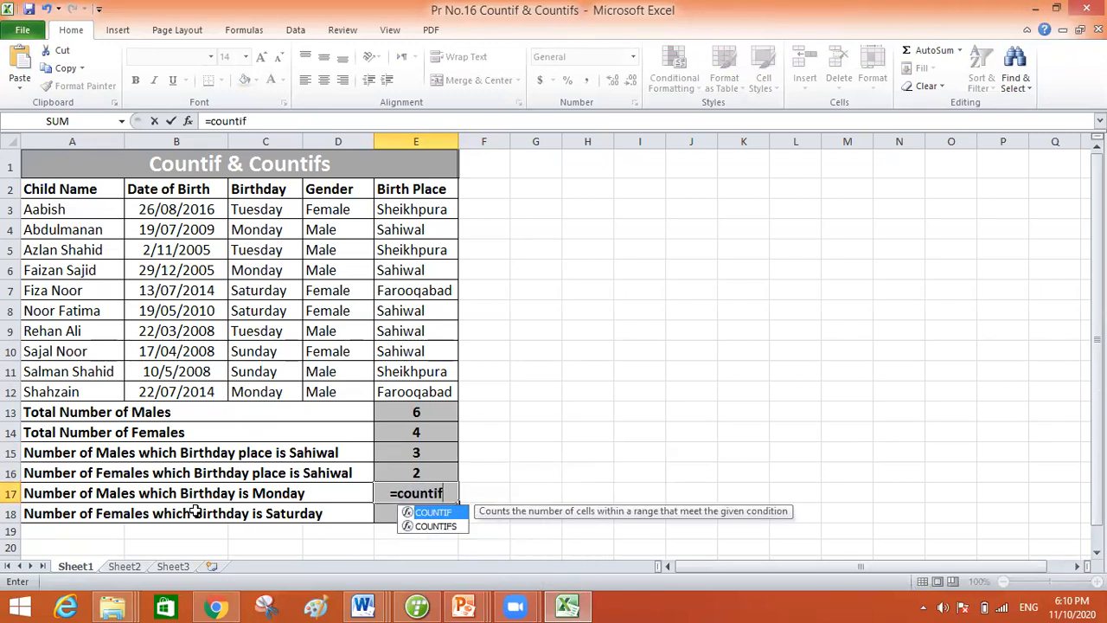
pyautogui.write('s(')
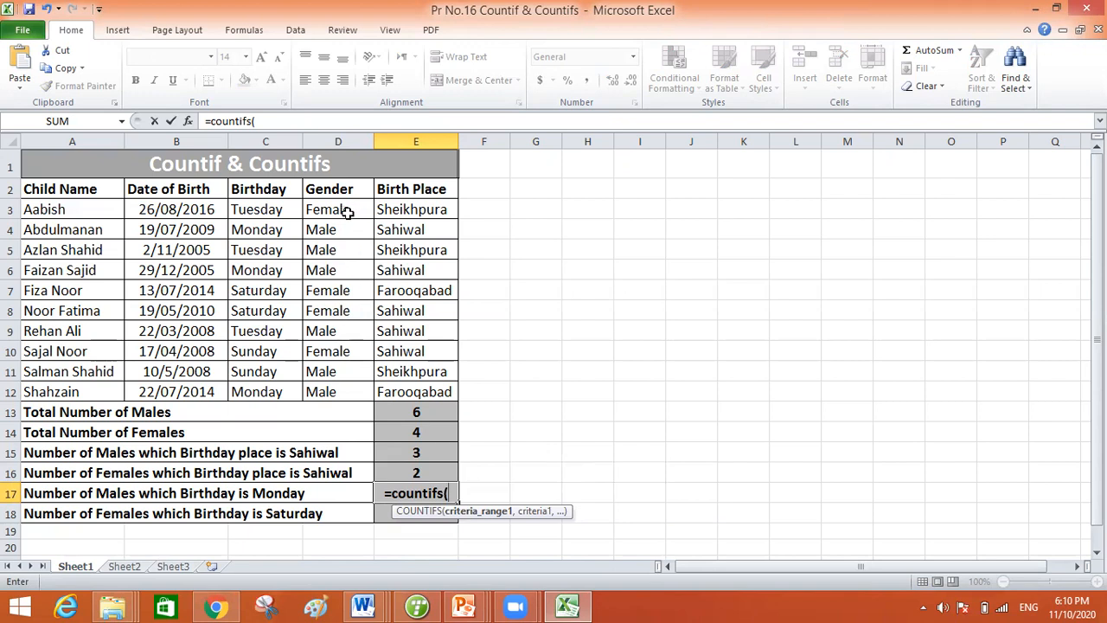
# Step: Add the first condition to the COUNTIFS formula in E17, matching "Male" in the Gender range D3:D12
pyautogui.moveTo(346, 211); pyautogui.dragTo(341, 391)
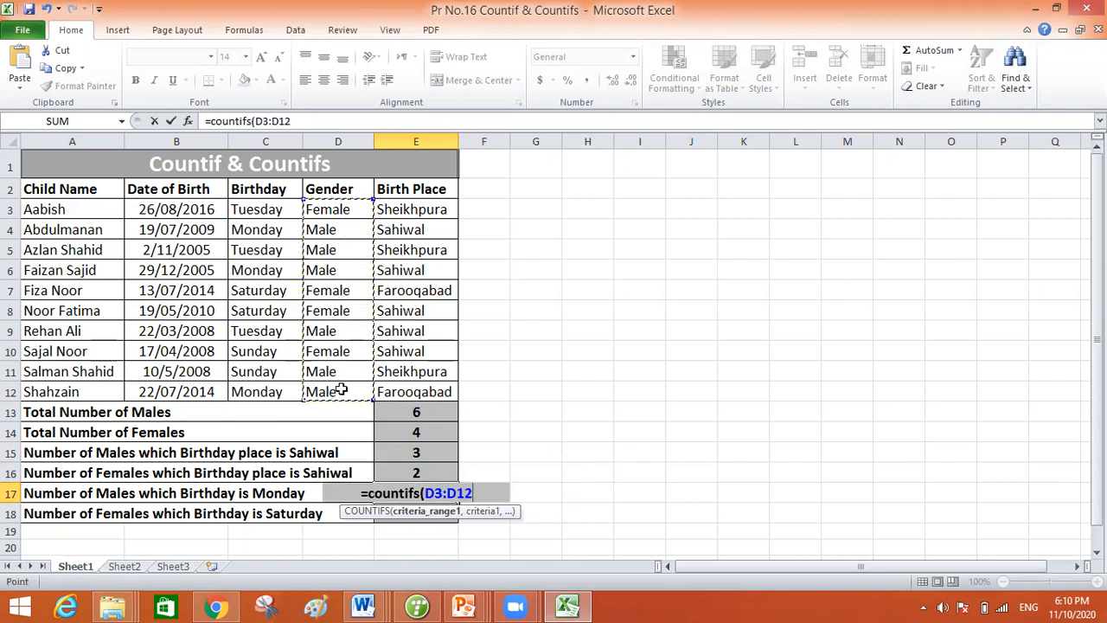
pyautogui.write(',')
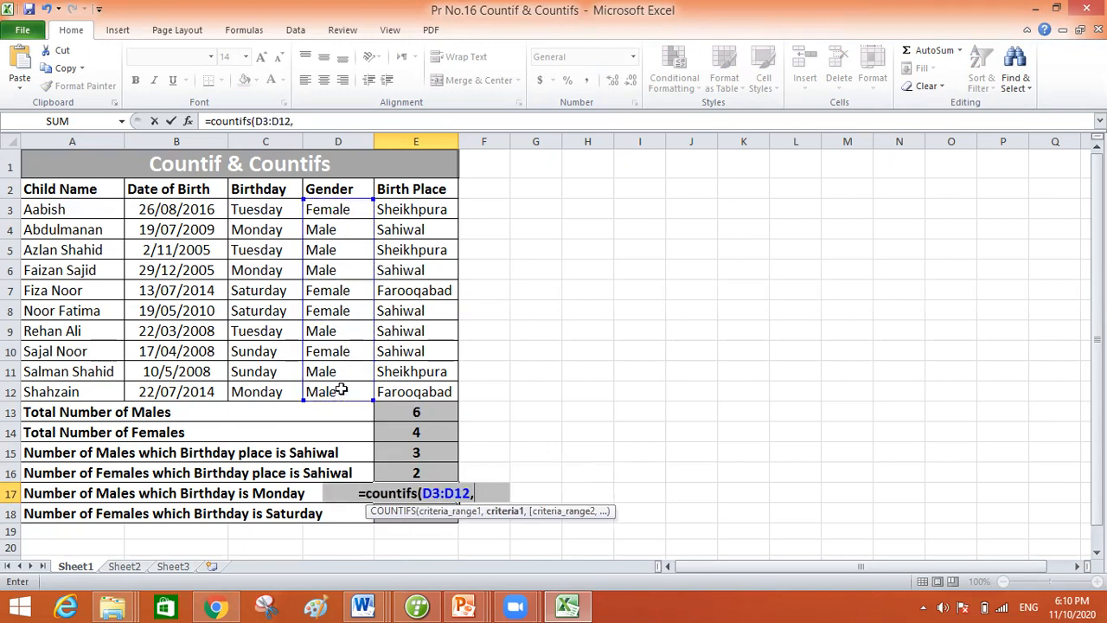
pyautogui.write('"')
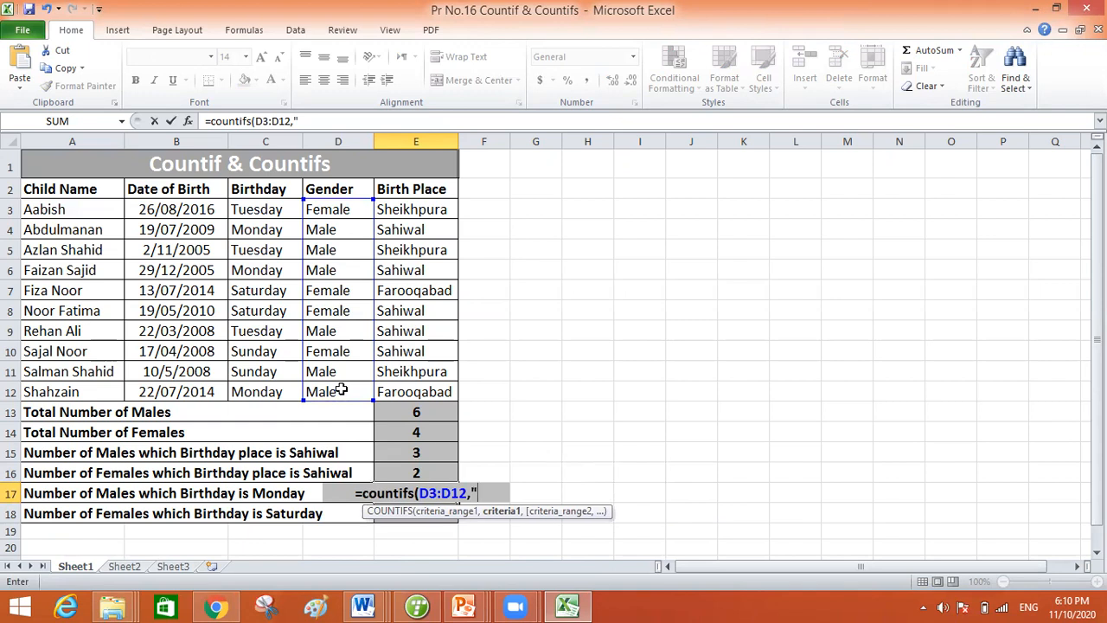
pyautogui.write('Ma')
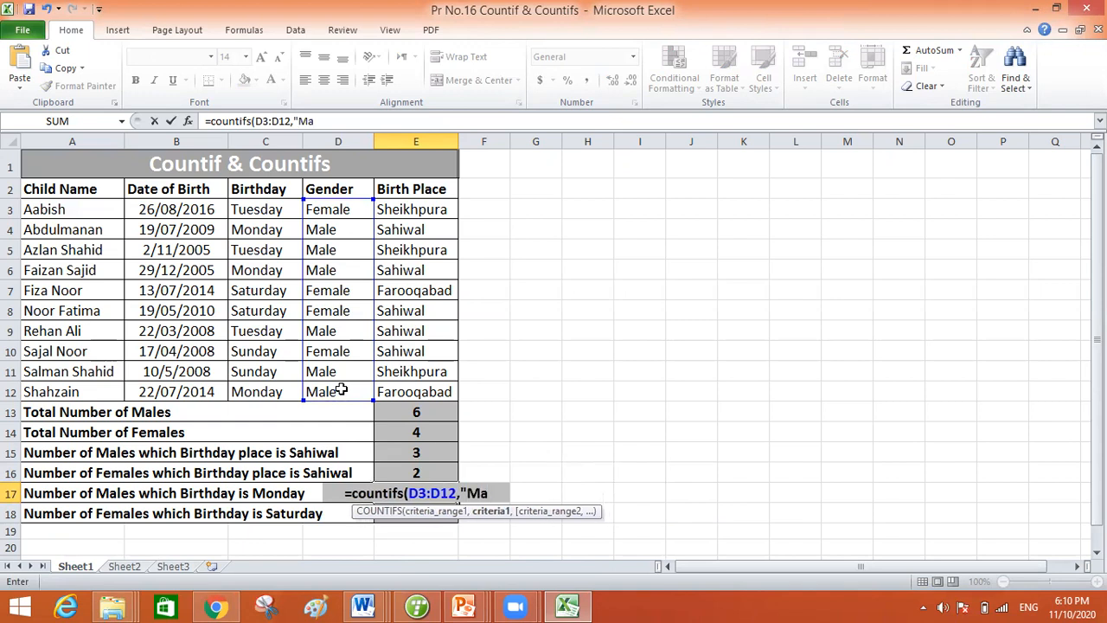
pyautogui.write('le')
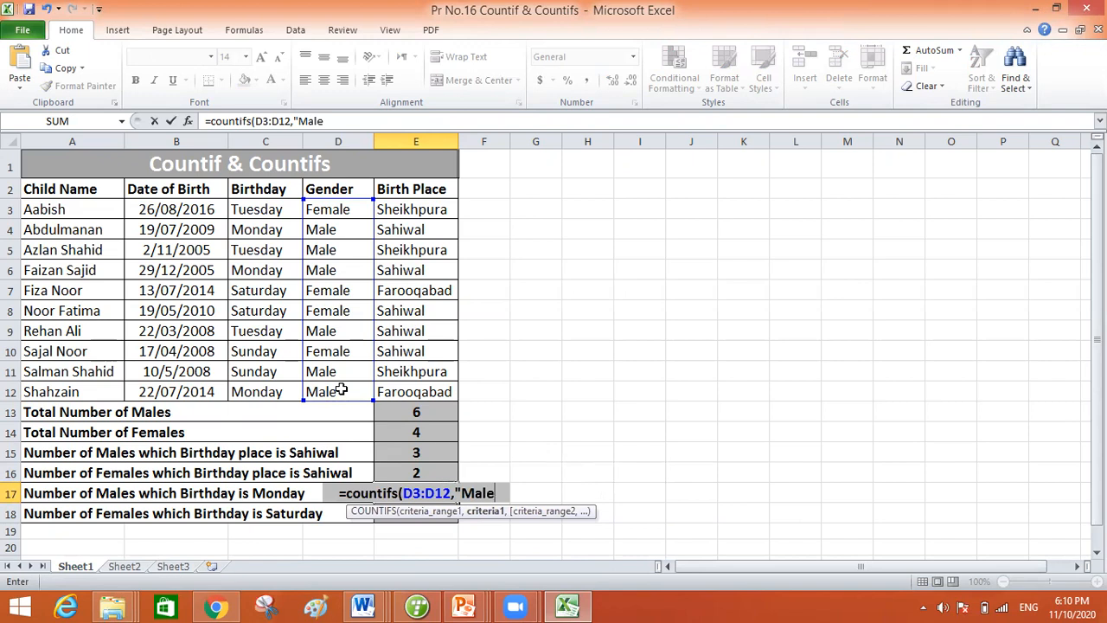
pyautogui.write('"')
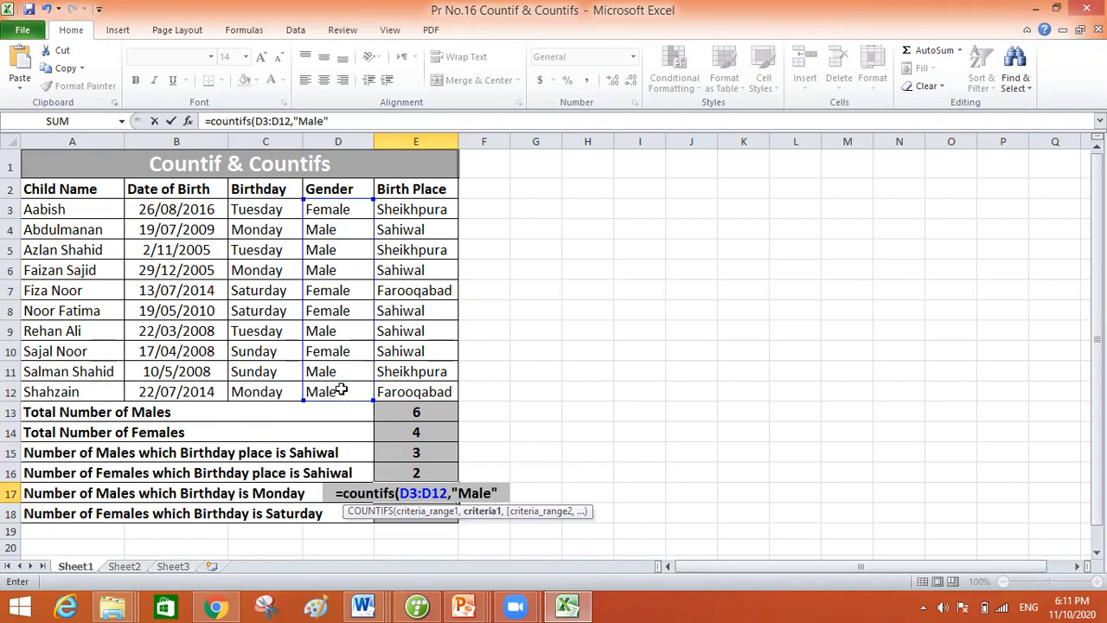
# Step: Complete the COUNTIFS formula in E17 with a second condition matching "Monday" in the Birthday range C3:C12
pyautogui.write(',')
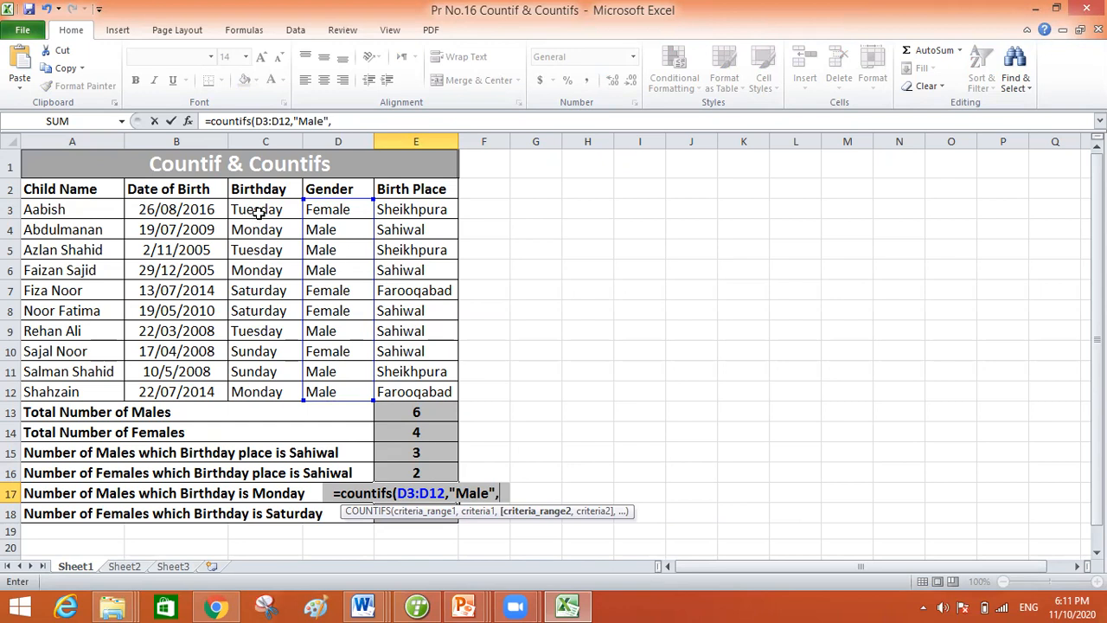
pyautogui.moveTo(258, 214); pyautogui.dragTo(262, 388)
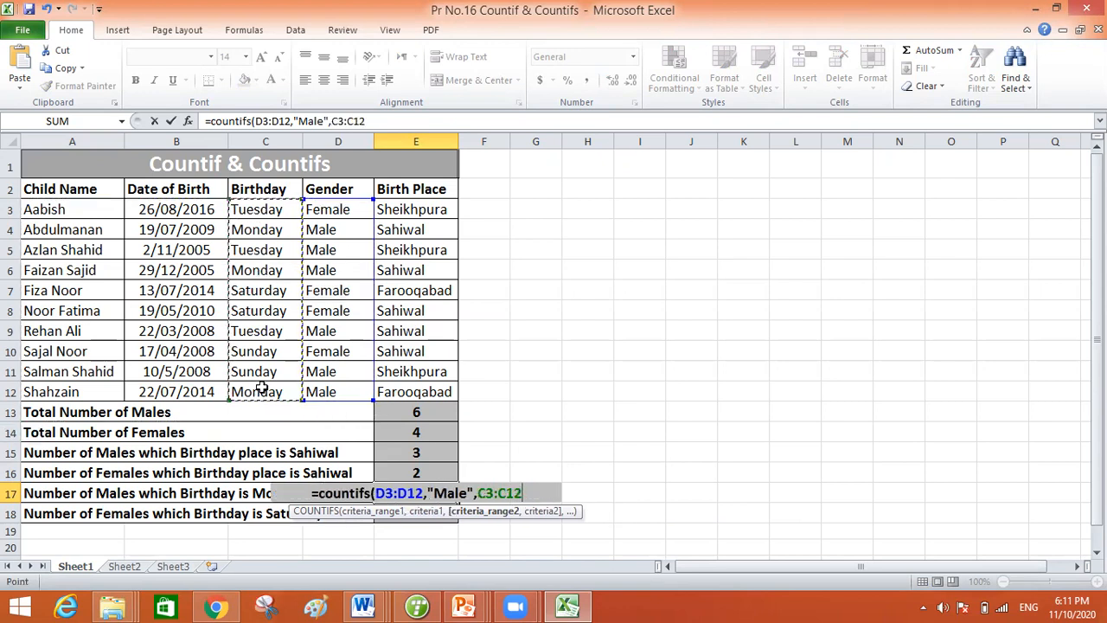
pyautogui.write(',')
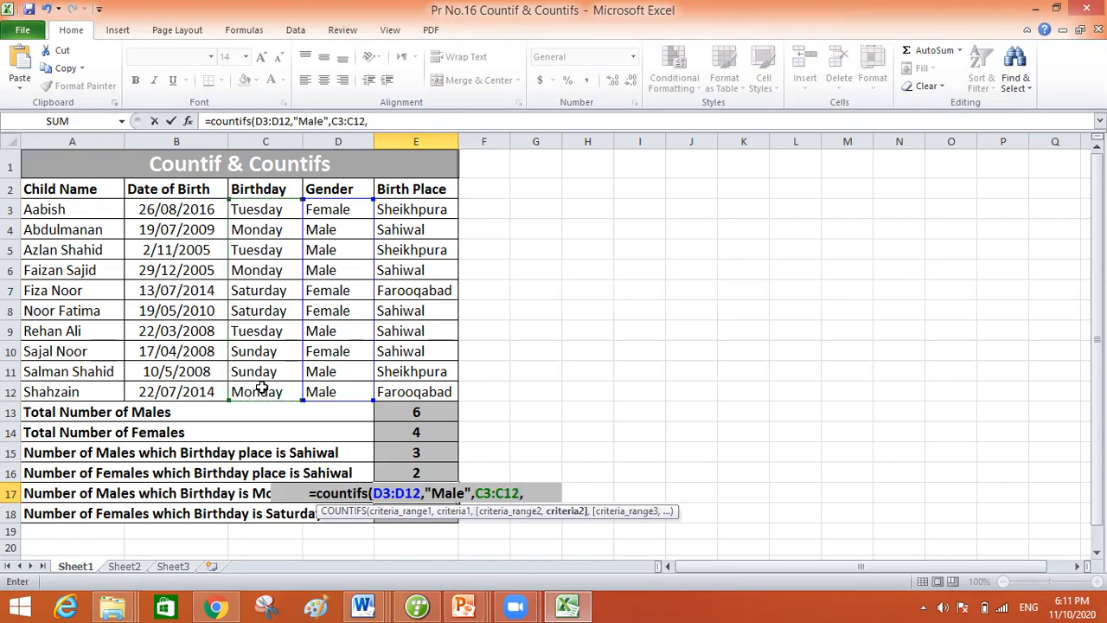
pyautogui.write('"')
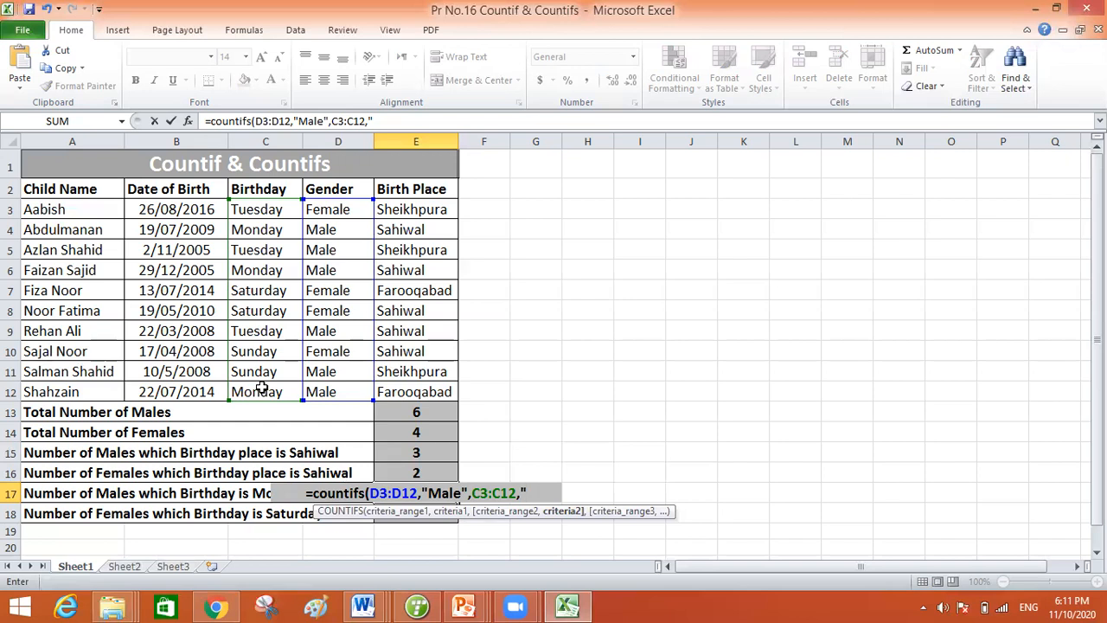
pyautogui.write('Monday')
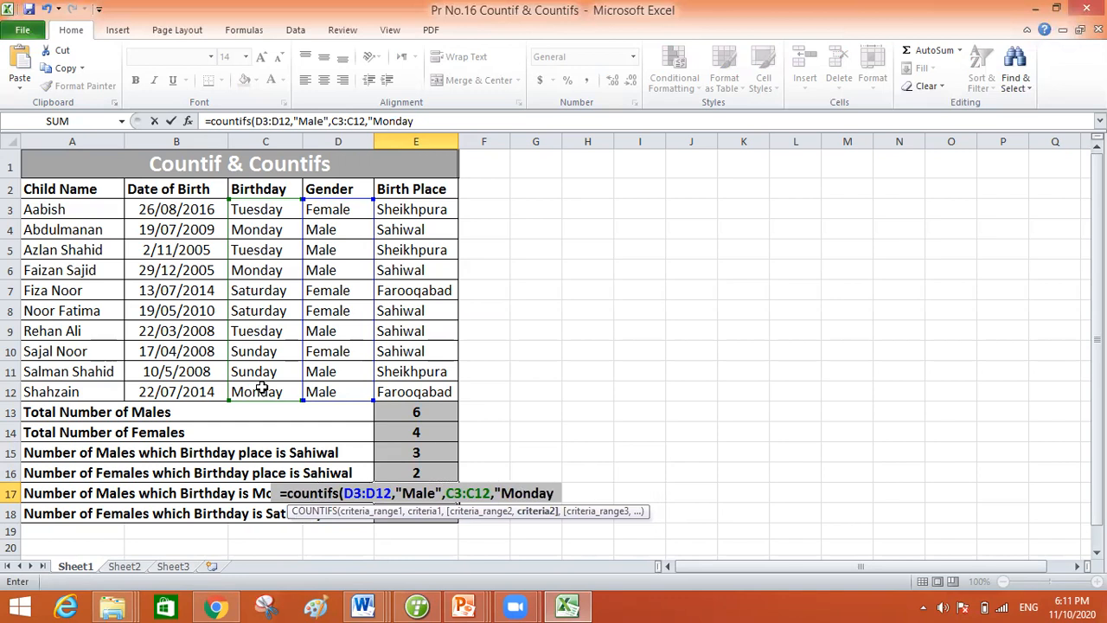
pyautogui.write('")')
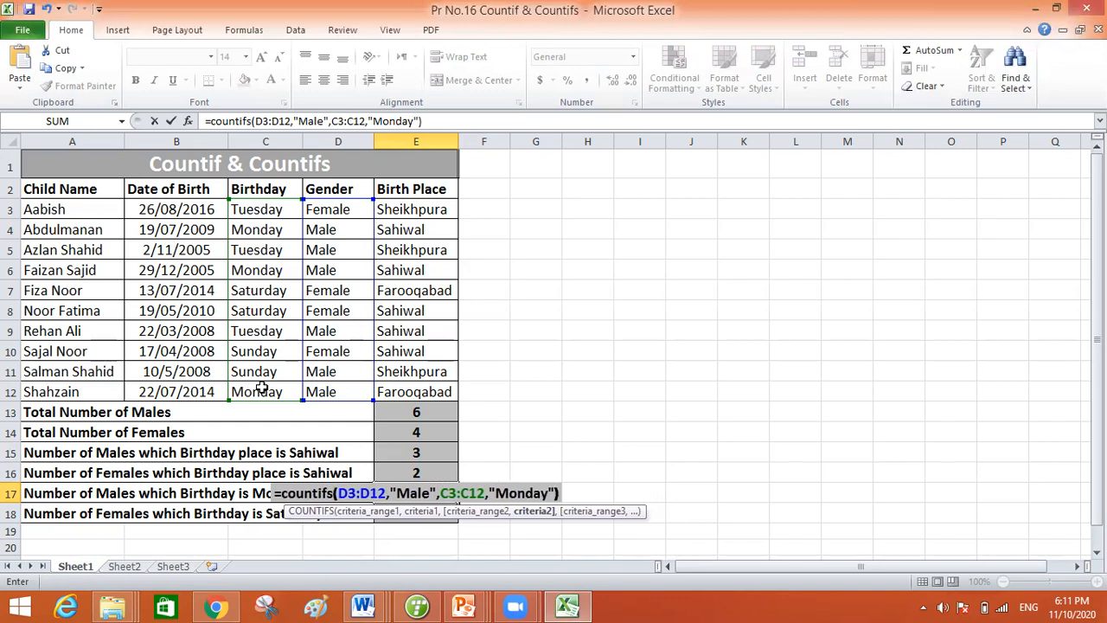
pyautogui.press('Return')
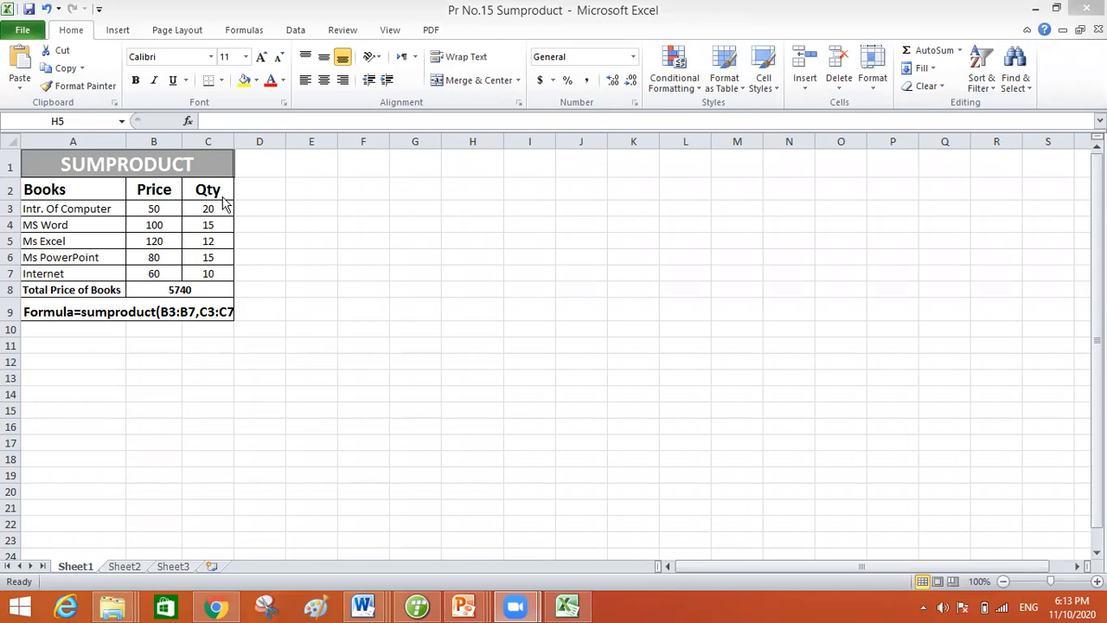
# Step: Widen the Qty column slightly so that the whole formula text in row 9 of the SUMPRODUCT table fits
pyautogui.click(178, 141)
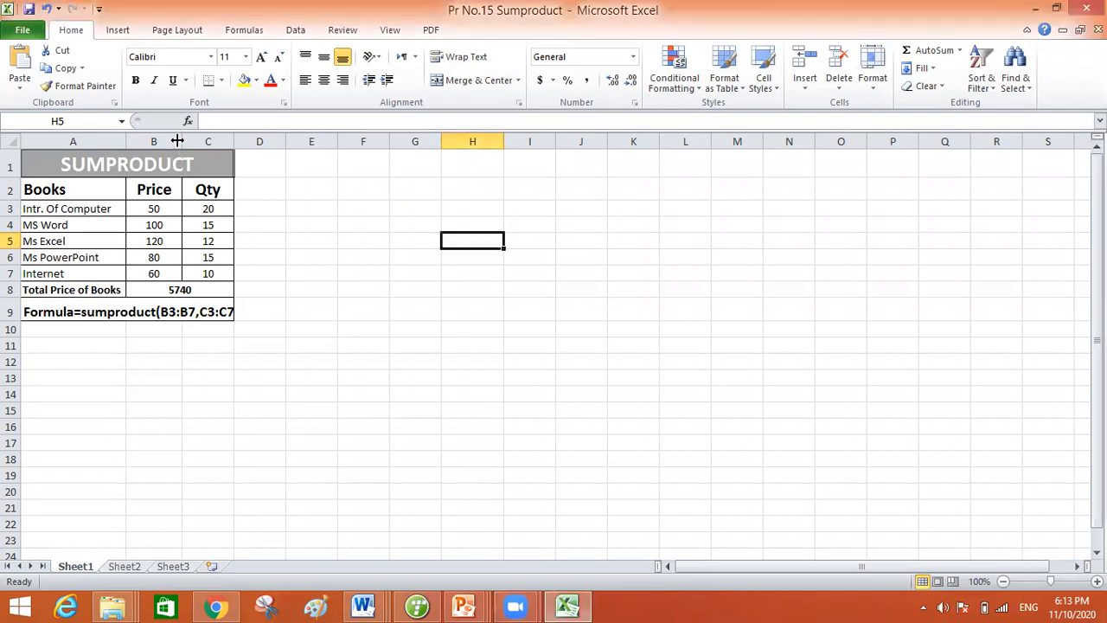
pyautogui.click(178, 141)
pyautogui.click(214, 407)
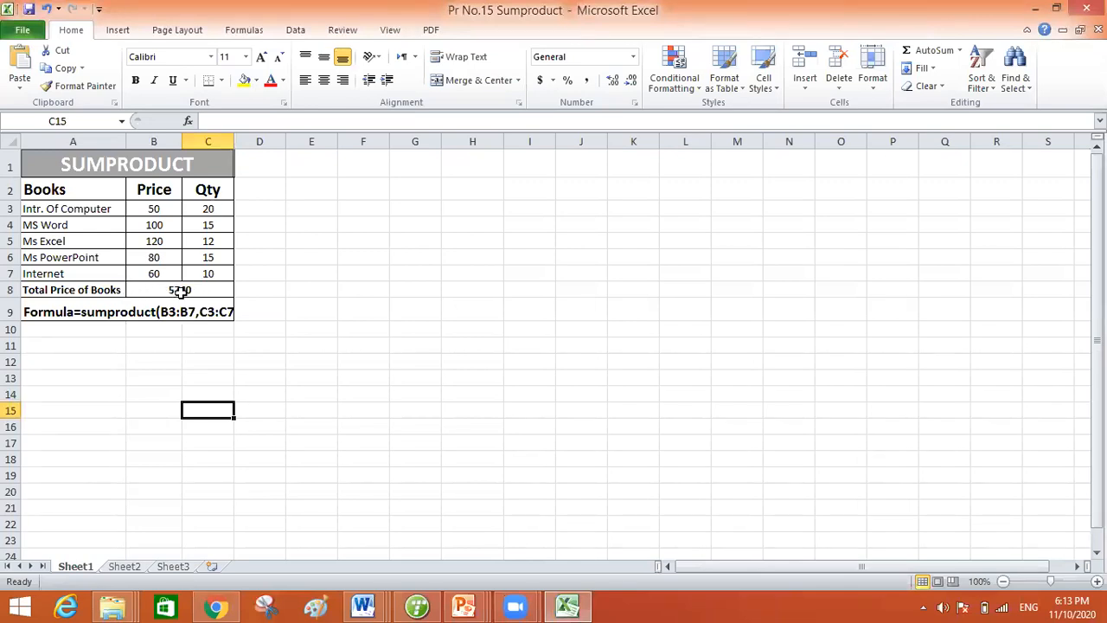
pyautogui.moveTo(233, 141); pyautogui.dragTo(242, 141)
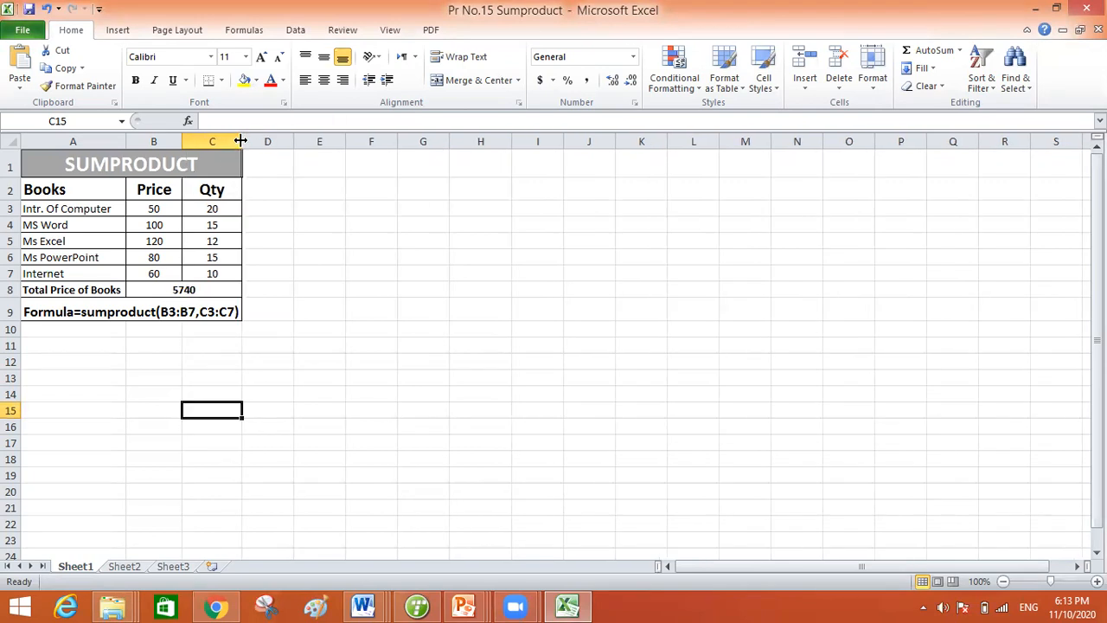
# Step: Enter the formula =B3*C3 in D3 to multiply the first book's price by its quantity
pyautogui.click(277, 208)
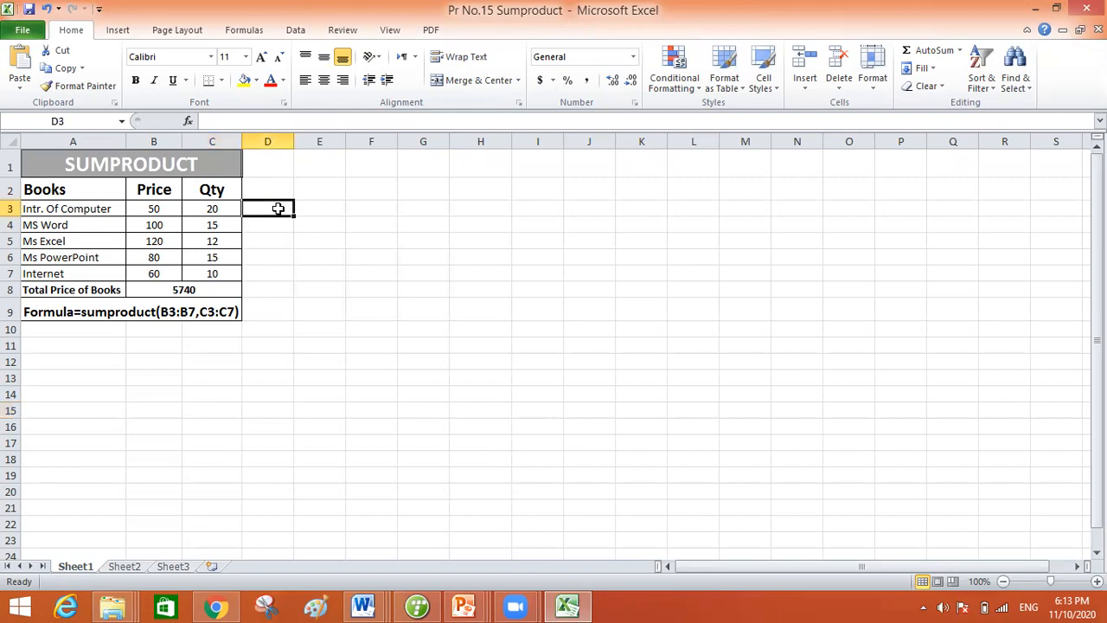
pyautogui.write('=')
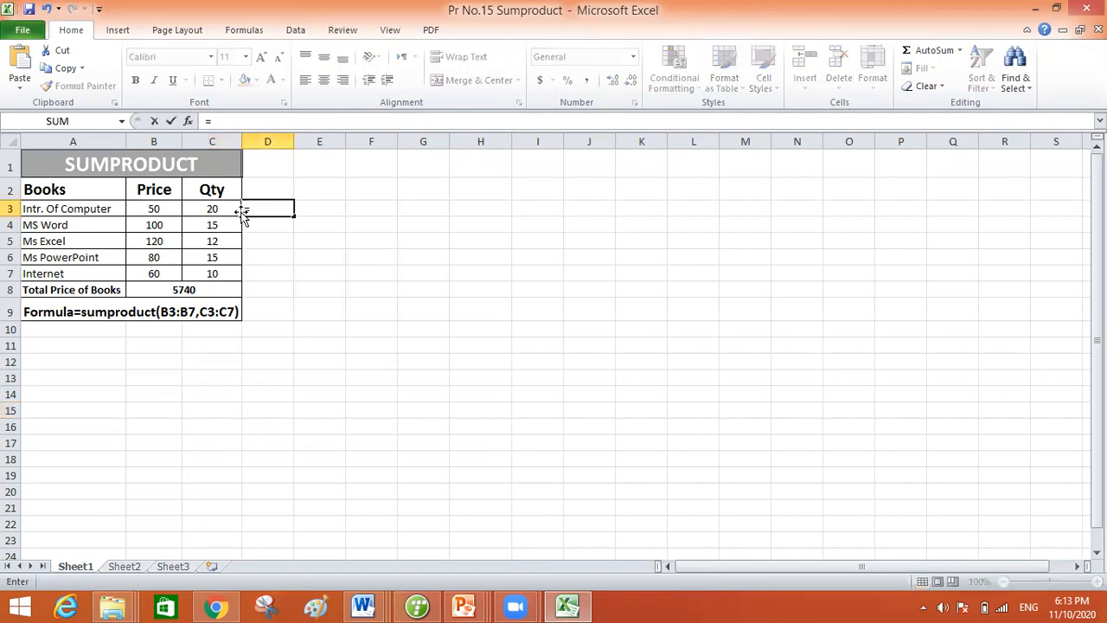
pyautogui.click(169, 210)
pyautogui.write('*')
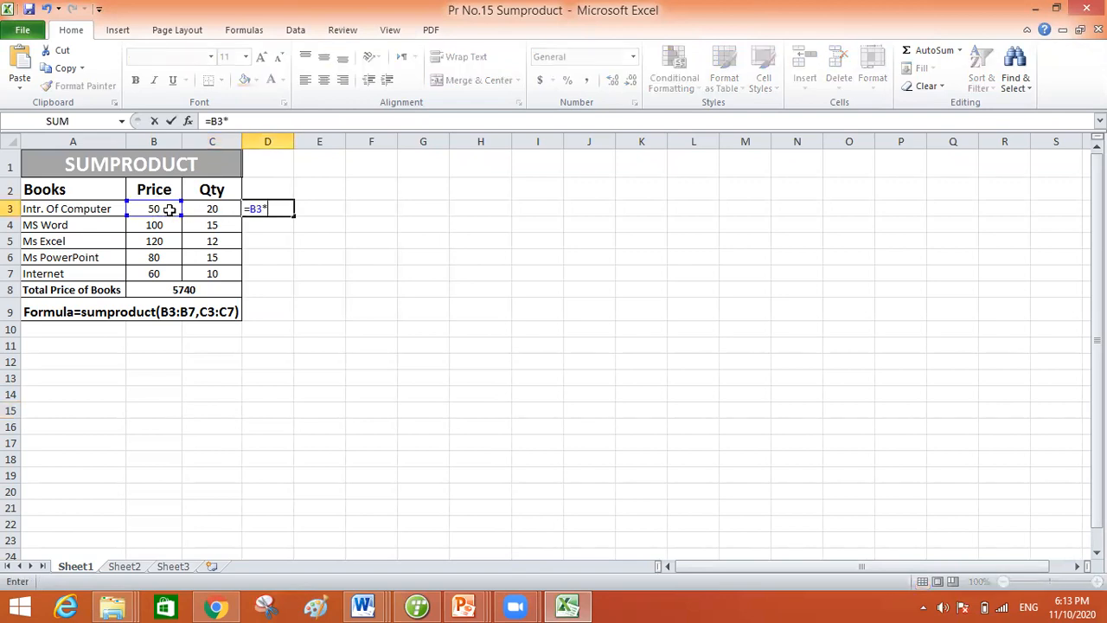
pyautogui.click(216, 211)
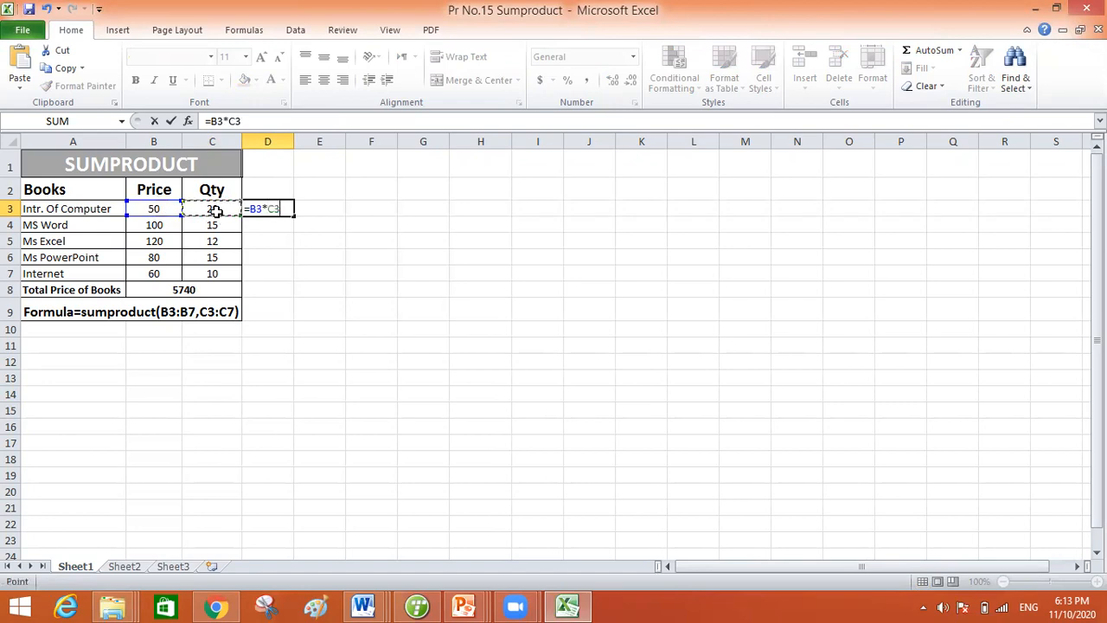
pyautogui.press('Return')
# Step: Fill the price-times-quantity formula from D3 down to D7 and centre the results
pyautogui.click(286, 210)
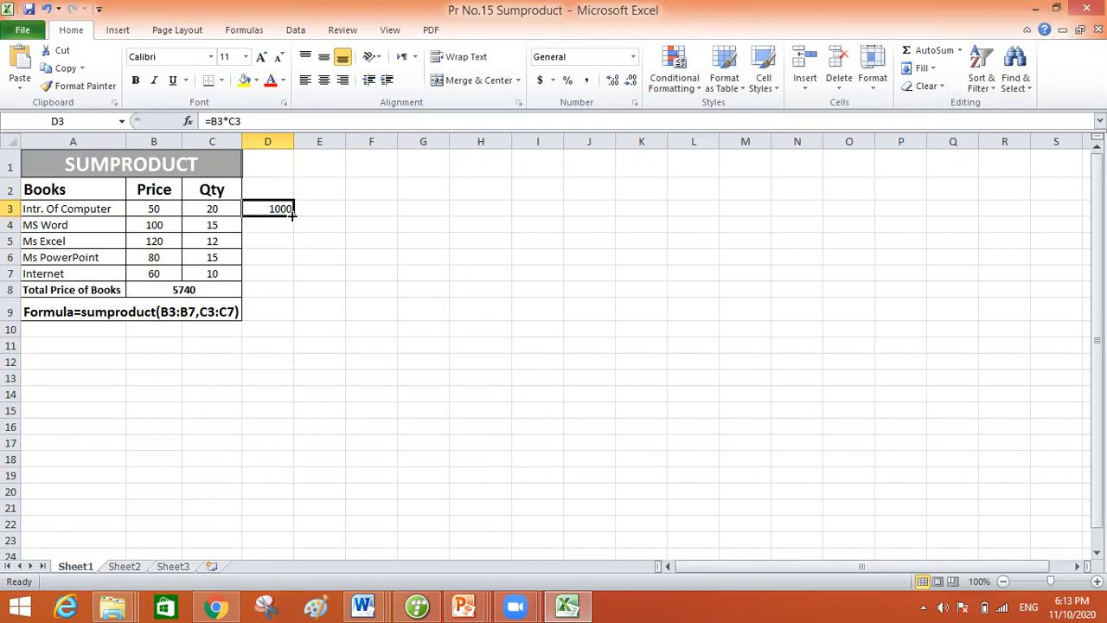
pyautogui.moveTo(293, 216); pyautogui.dragTo(292, 285)
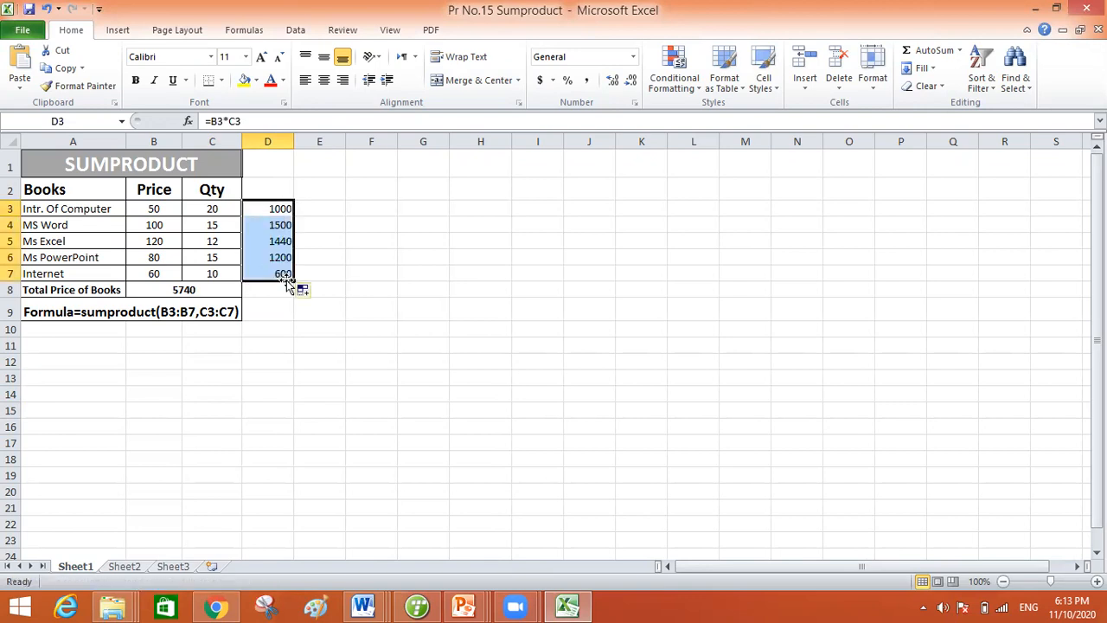
pyautogui.click(323, 79)
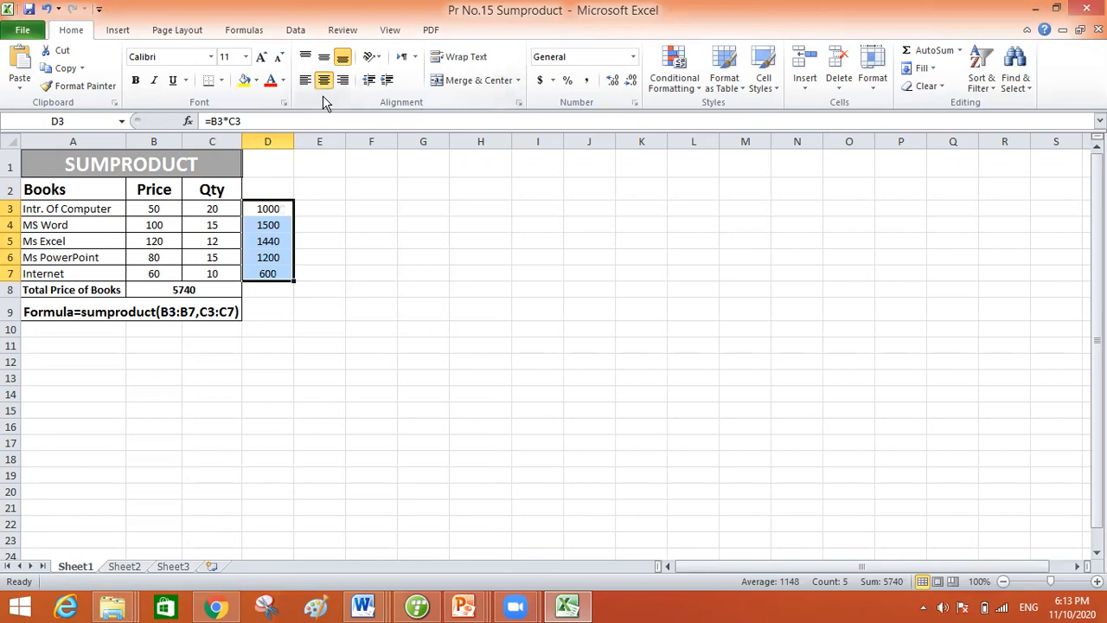
# Step: Add up the books' individual amounts in D8 with the formula =sum(D3:D7)
pyautogui.click(268, 293)
pyautogui.write('=')
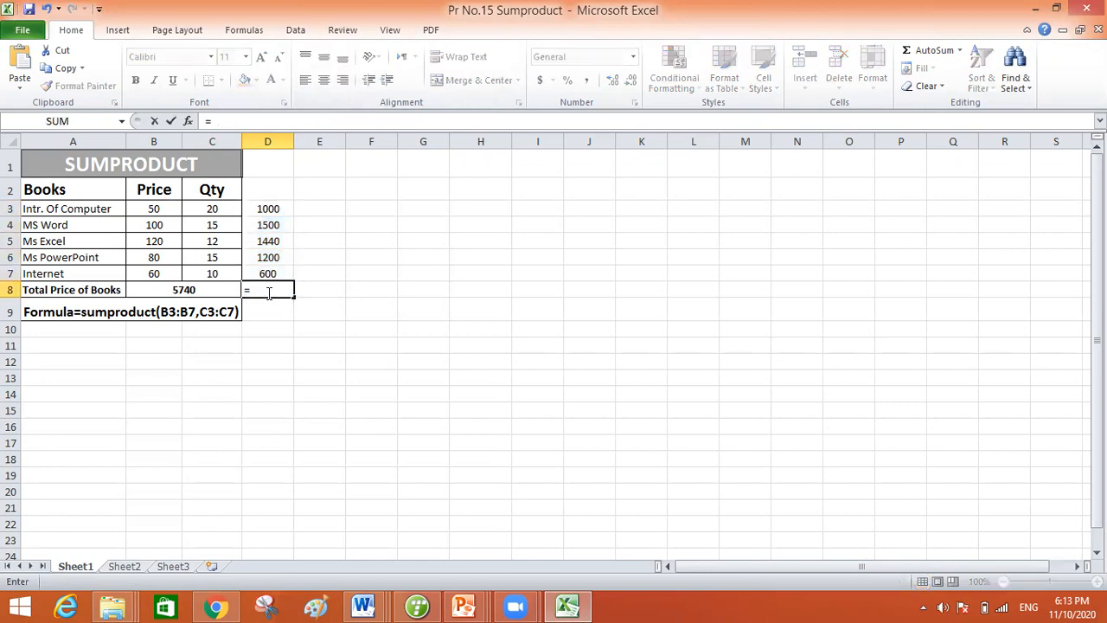
pyautogui.write('sum')
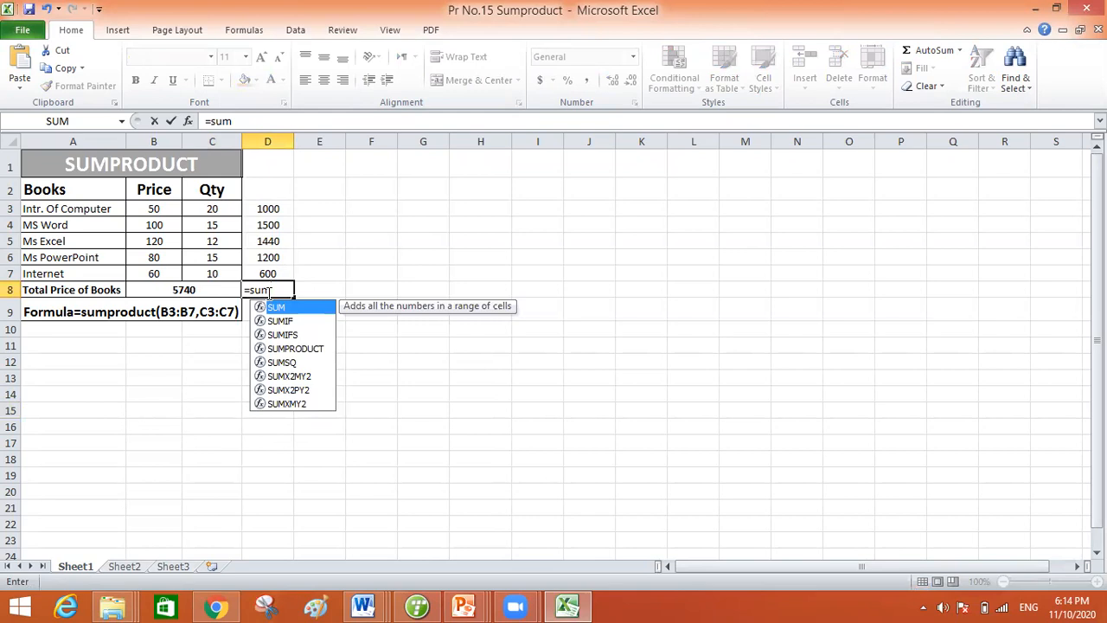
pyautogui.write('(')
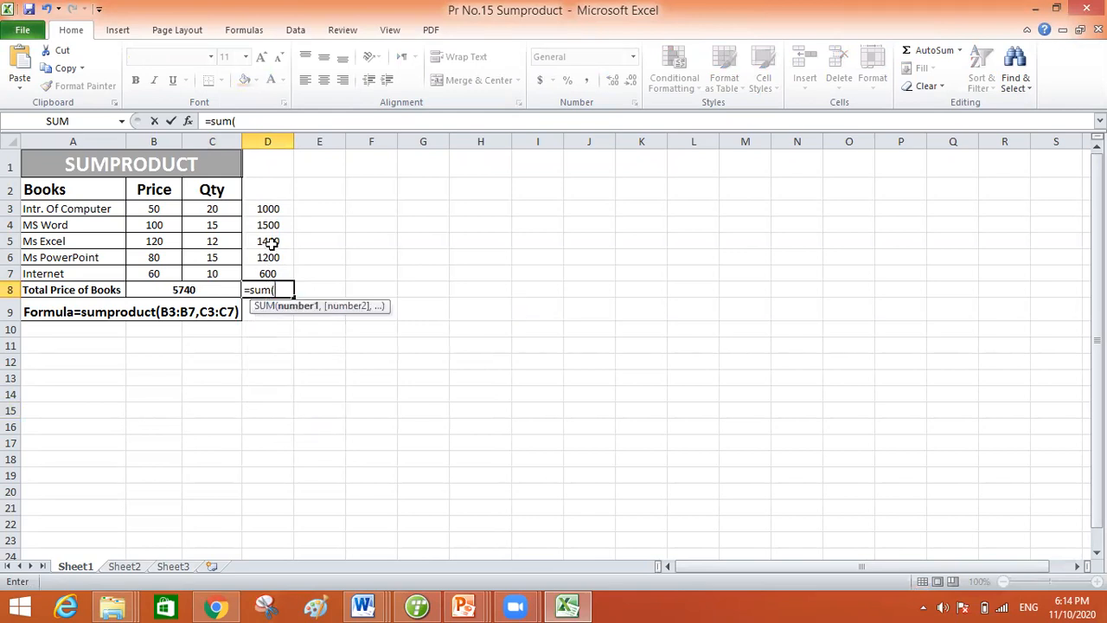
pyautogui.moveTo(279, 213); pyautogui.dragTo(281, 270)
pyautogui.write(')')
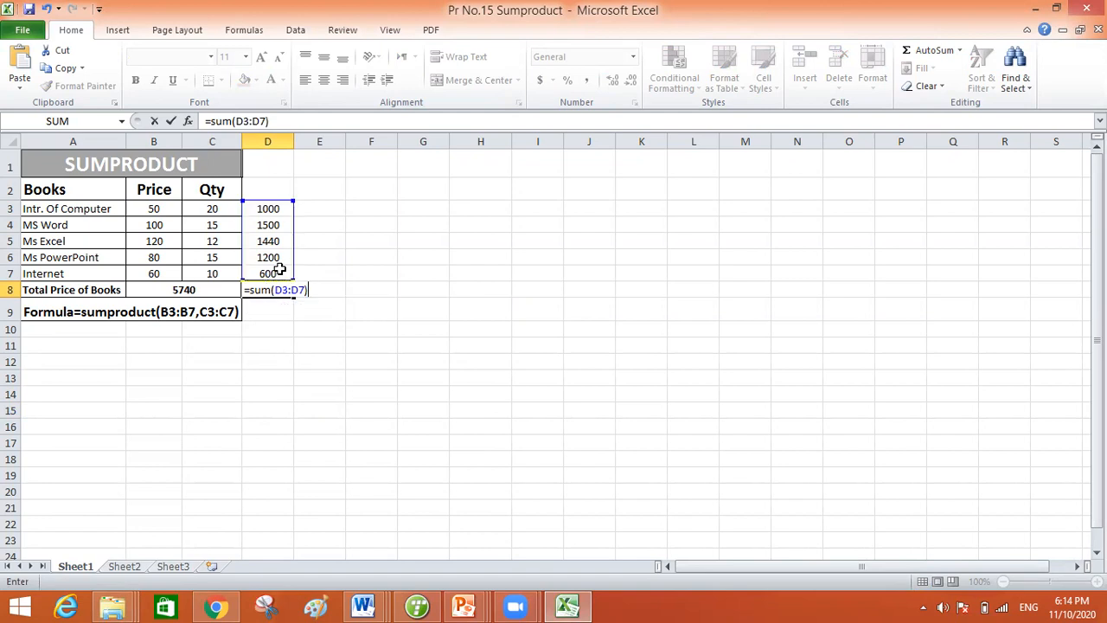
pyautogui.press('Return')
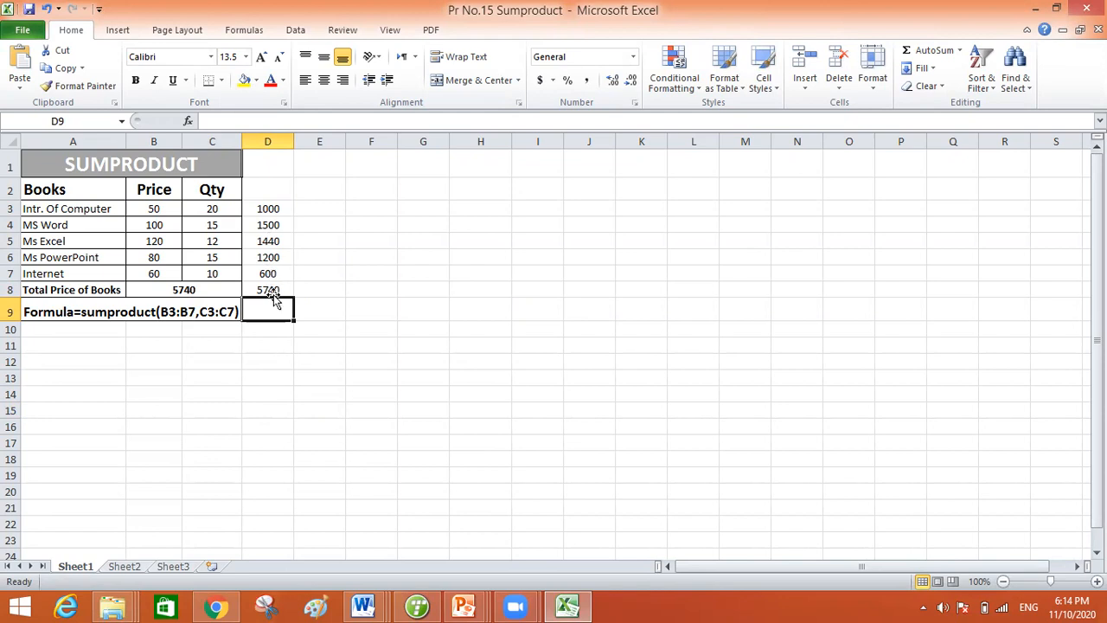
# Step: Clear the Total Price of Books result in B8 and begin a SUMPRODUCT formula there
pyautogui.click(173, 290)
pyautogui.press('Delete')
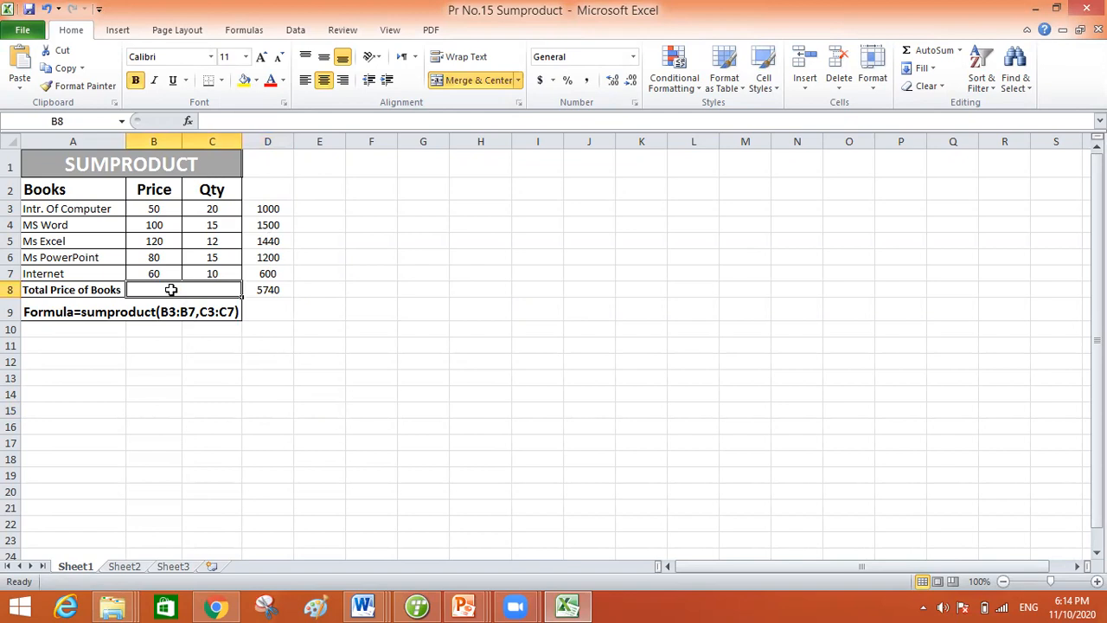
pyautogui.write('=')
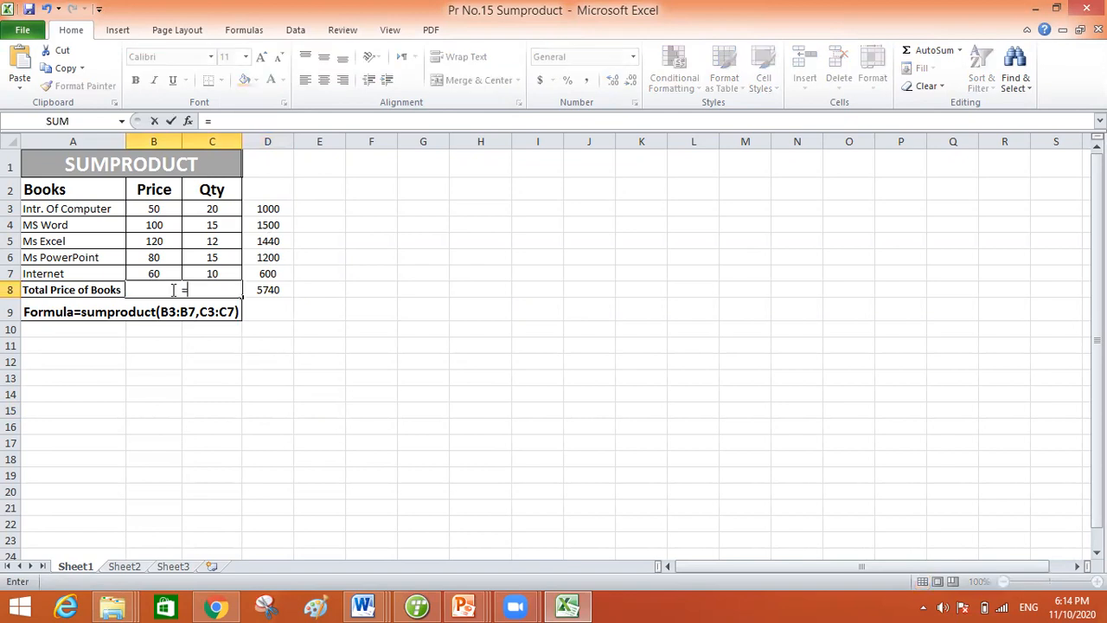
pyautogui.write('sum')
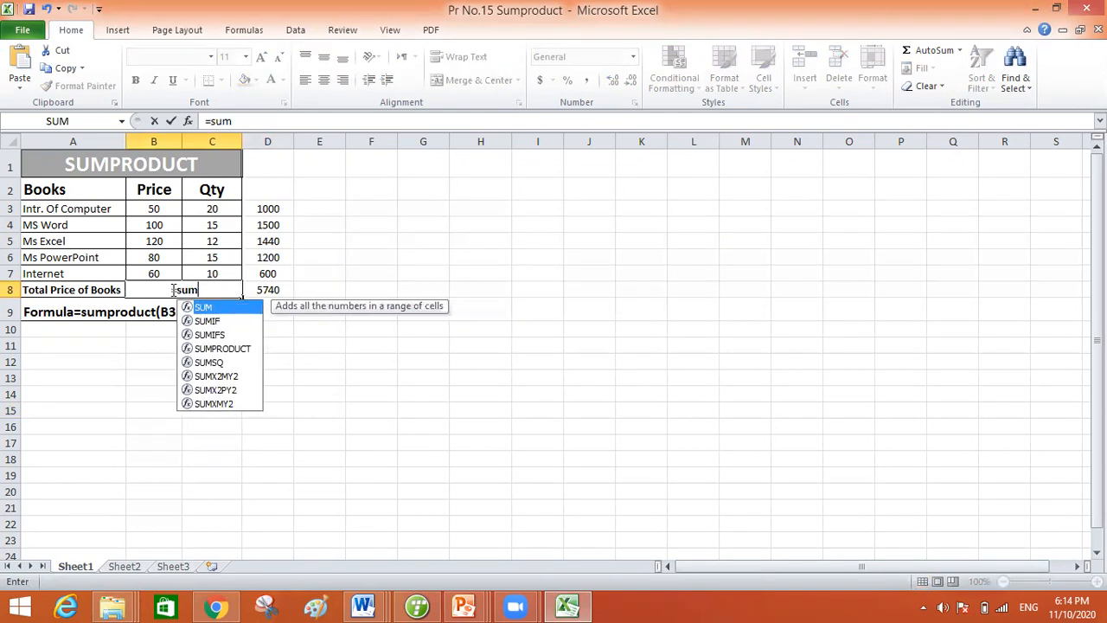
pyautogui.write('pro')
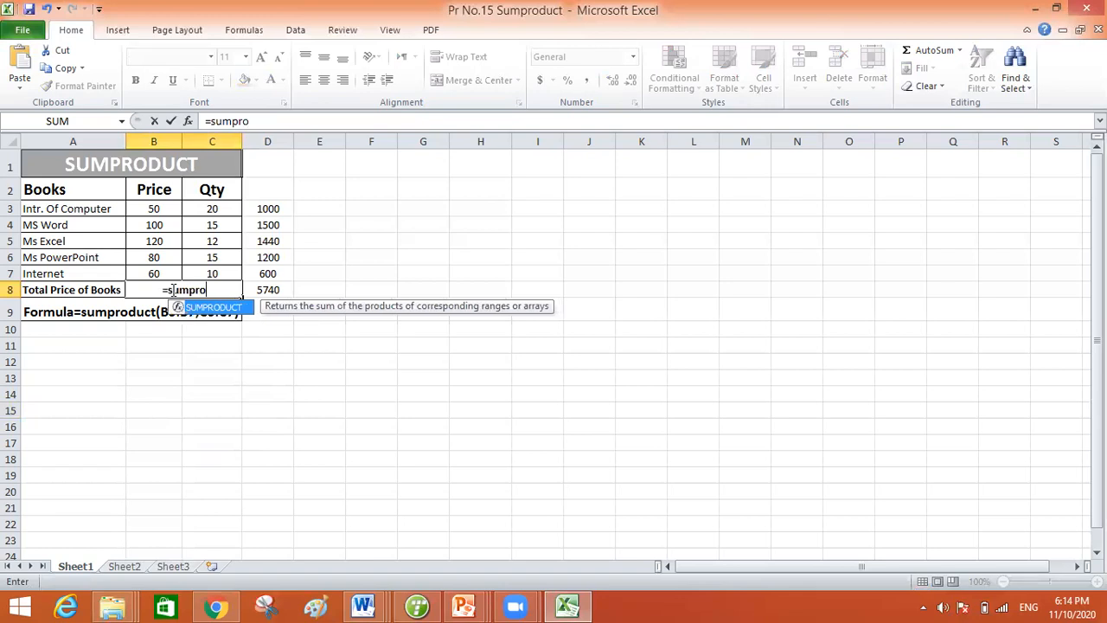
pyautogui.write('duct(')
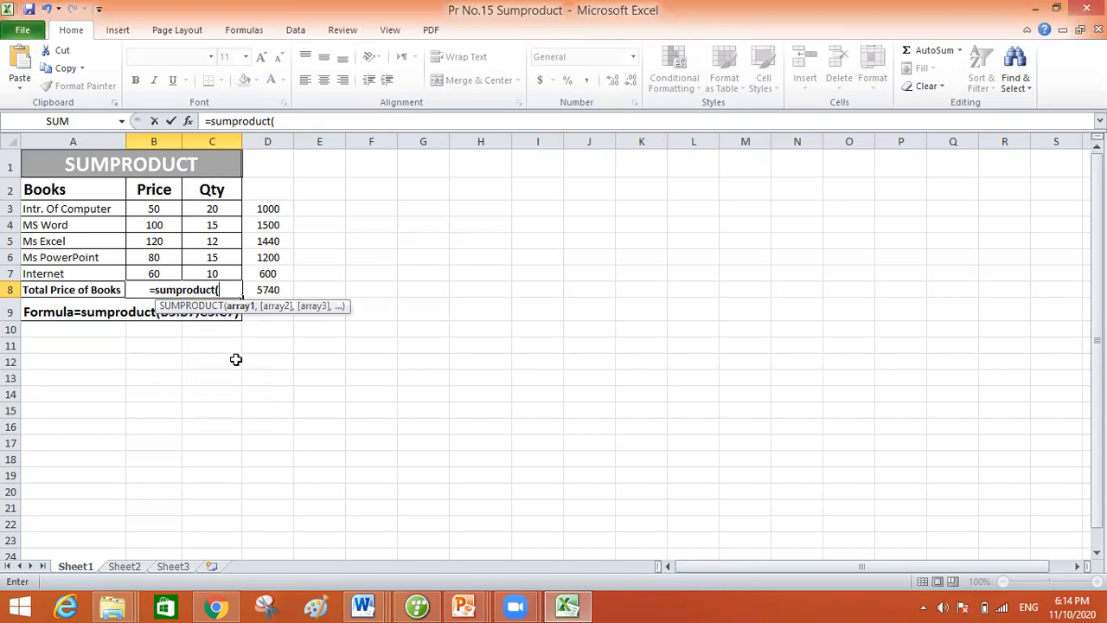
# Step: Add the Price range B3:B7 and the Qty range C3:C7 to the SUMPRODUCT formula and close its bracket
pyautogui.moveTo(163, 212); pyautogui.dragTo(164, 271)
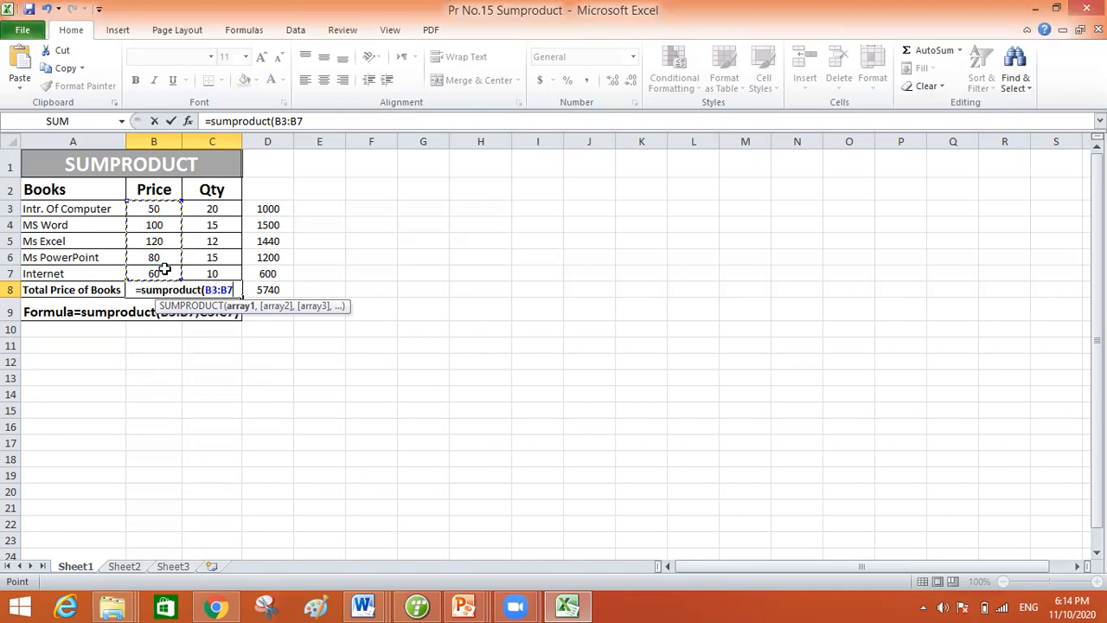
pyautogui.write(',')
pyautogui.moveTo(223, 209); pyautogui.dragTo(224, 273)
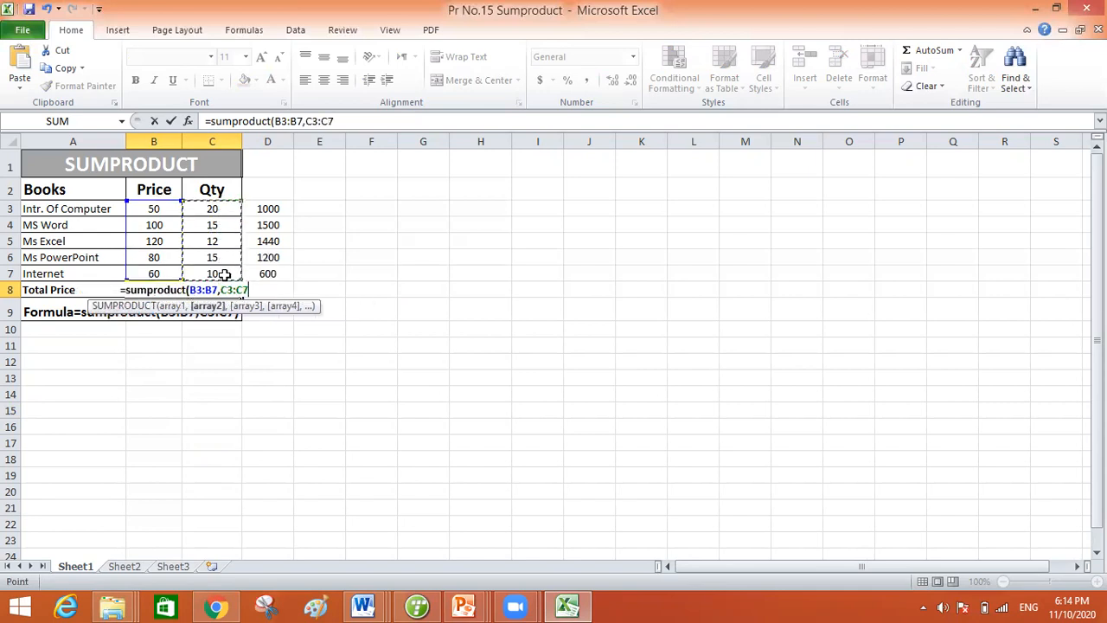
pyautogui.write(')')
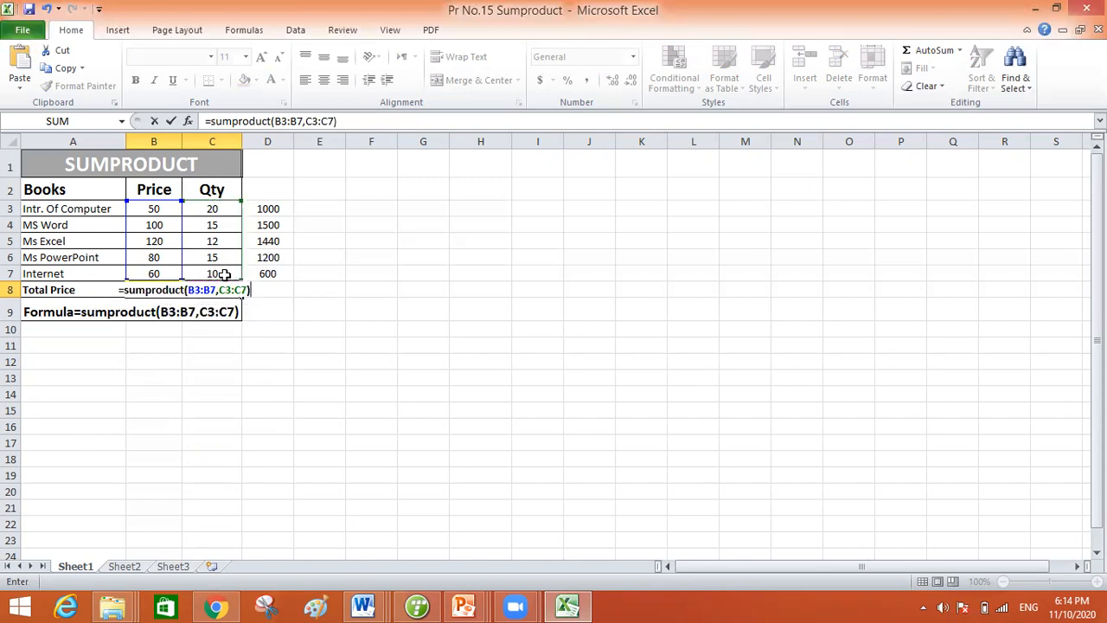
# Step: Remove both ranges from the SUMPRODUCT formula in B8, leaving only the function name and opening bracket
pyautogui.press('BackSpace')
pyautogui.press('BackSpace')
pyautogui.press('BackSpace')
pyautogui.press('BackSpace')
pyautogui.press('BackSpace')
pyautogui.press('BackSpace')
pyautogui.press('BackSpace')
pyautogui.press('BackSpace')
pyautogui.press('BackSpace')
pyautogui.press('BackSpace')
pyautogui.press('BackSpace')
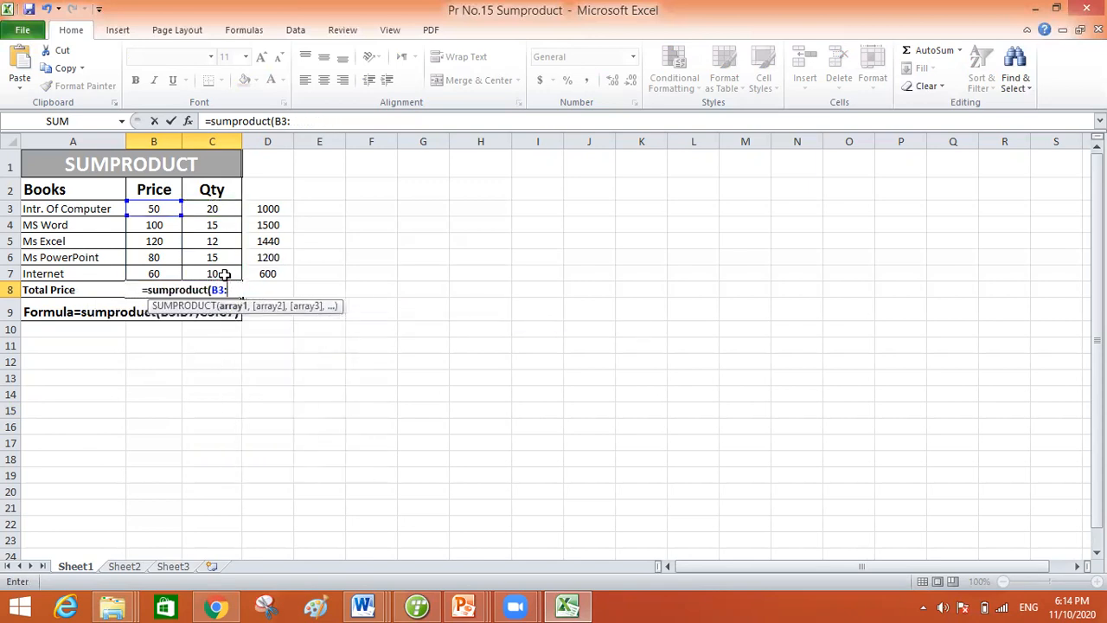
pyautogui.press('BackSpace')
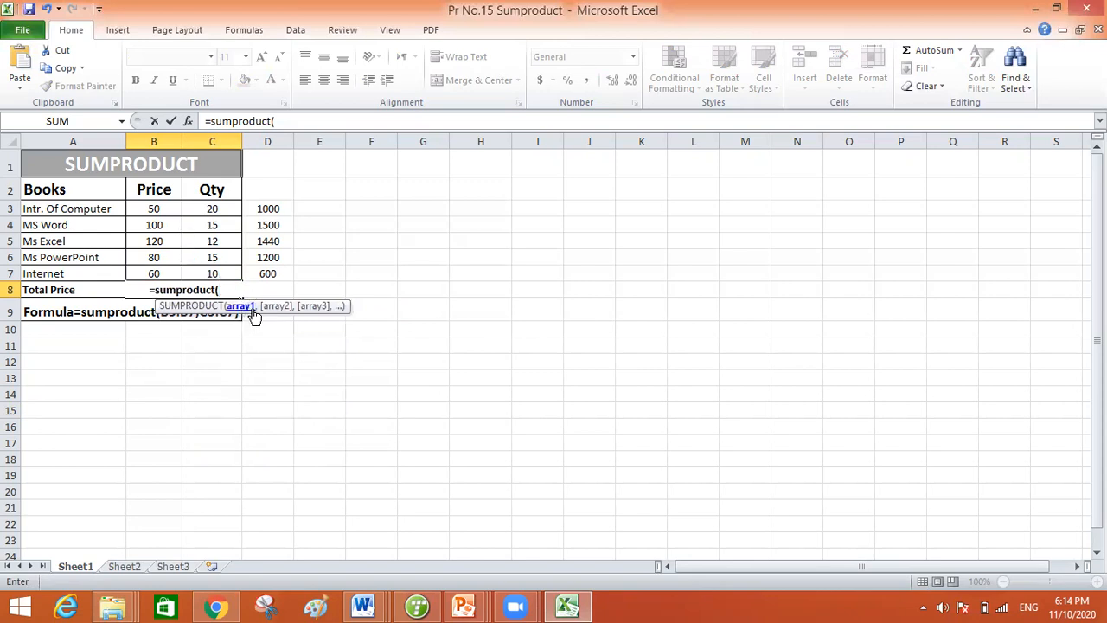
# Step: Complete the SUMPRODUCT formula in B8 with Price range B3:B7 as the first array and Qty range C3:C7 as the second
pyautogui.moveTo(165, 209); pyautogui.dragTo(164, 272)
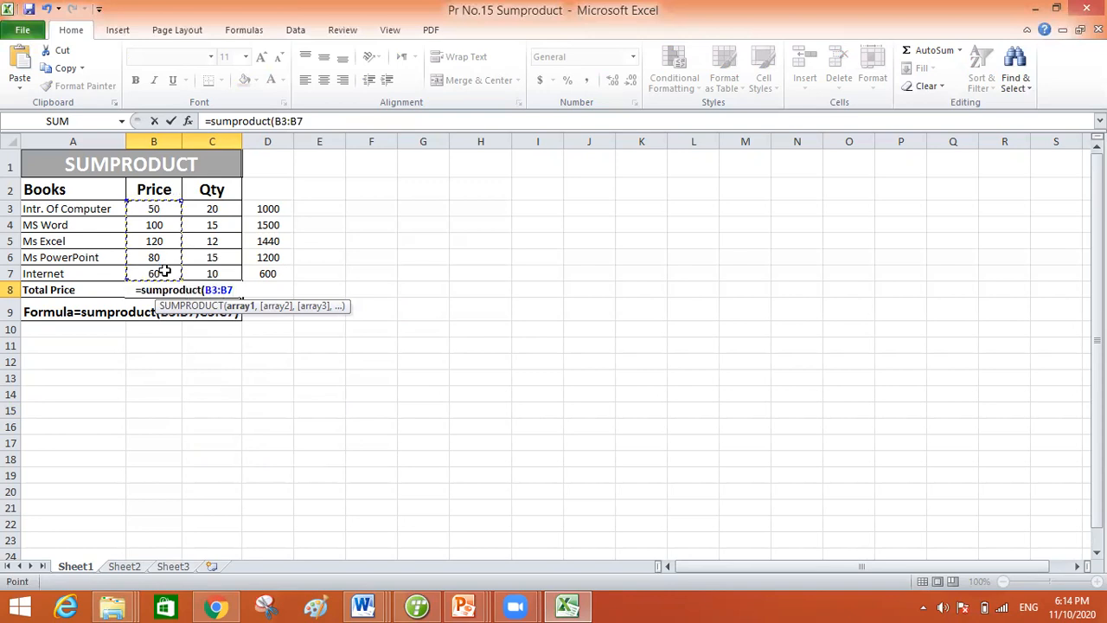
pyautogui.write(',')
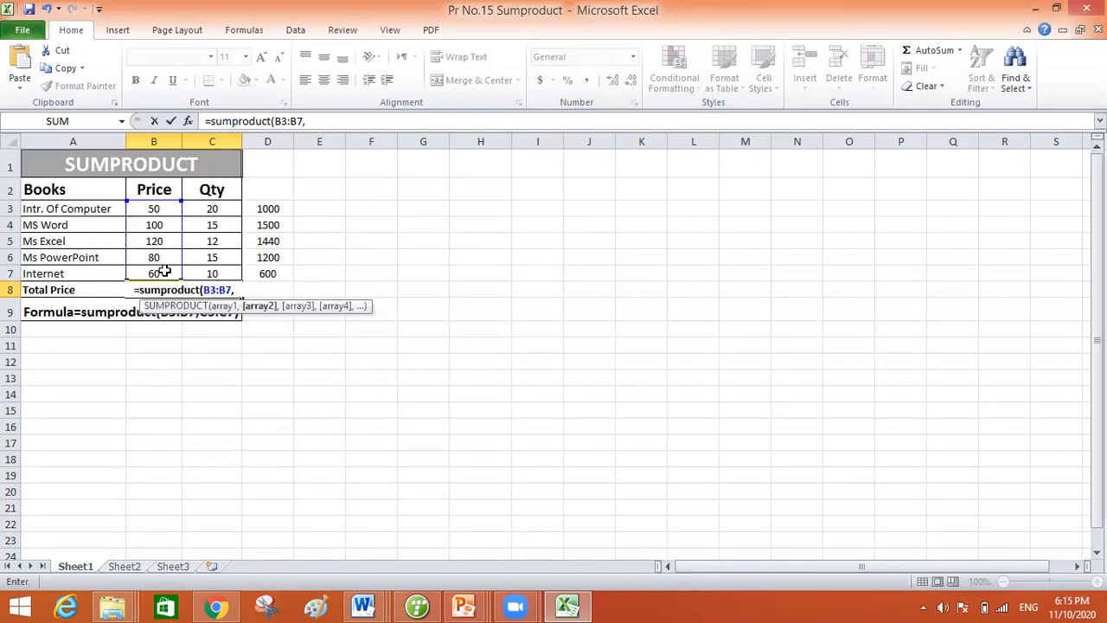
pyautogui.moveTo(216, 210); pyautogui.dragTo(218, 273)
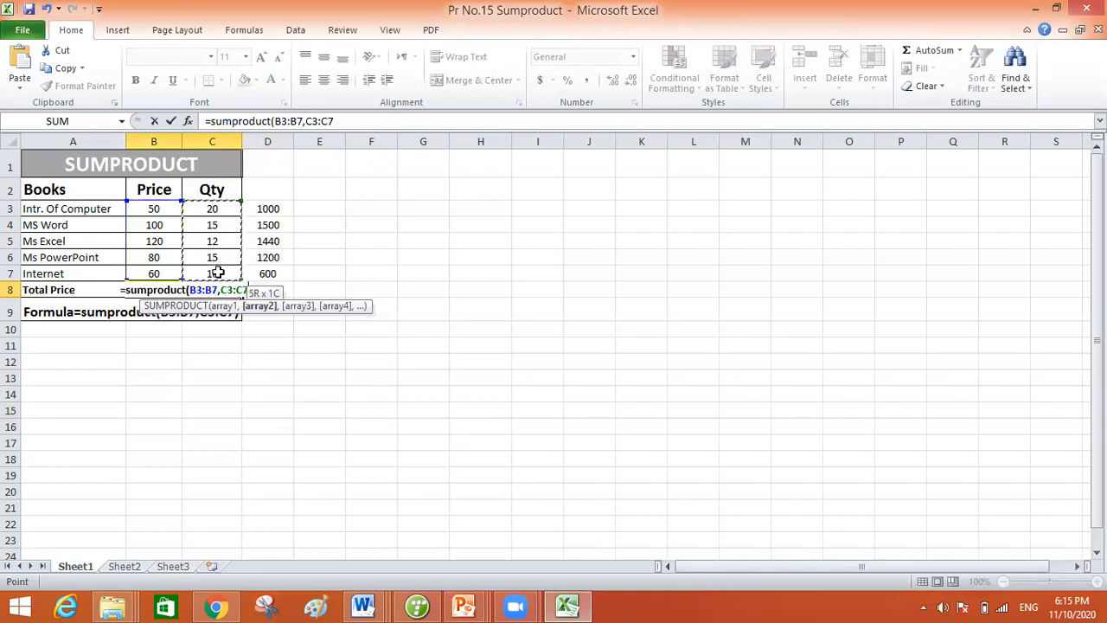
pyautogui.write(')')
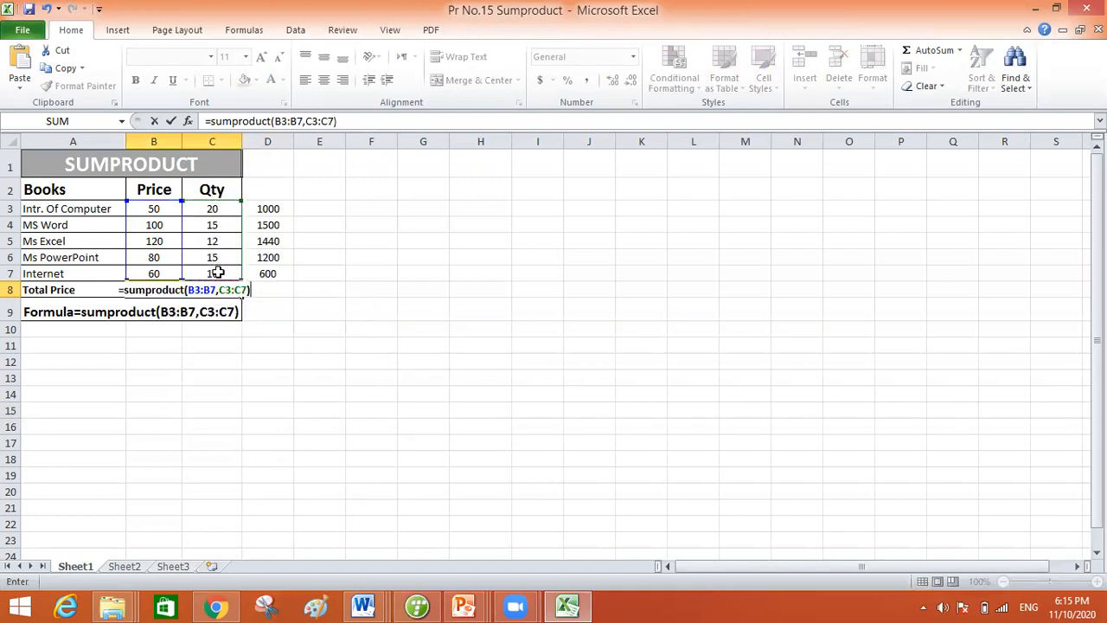
pyautogui.press('Return')
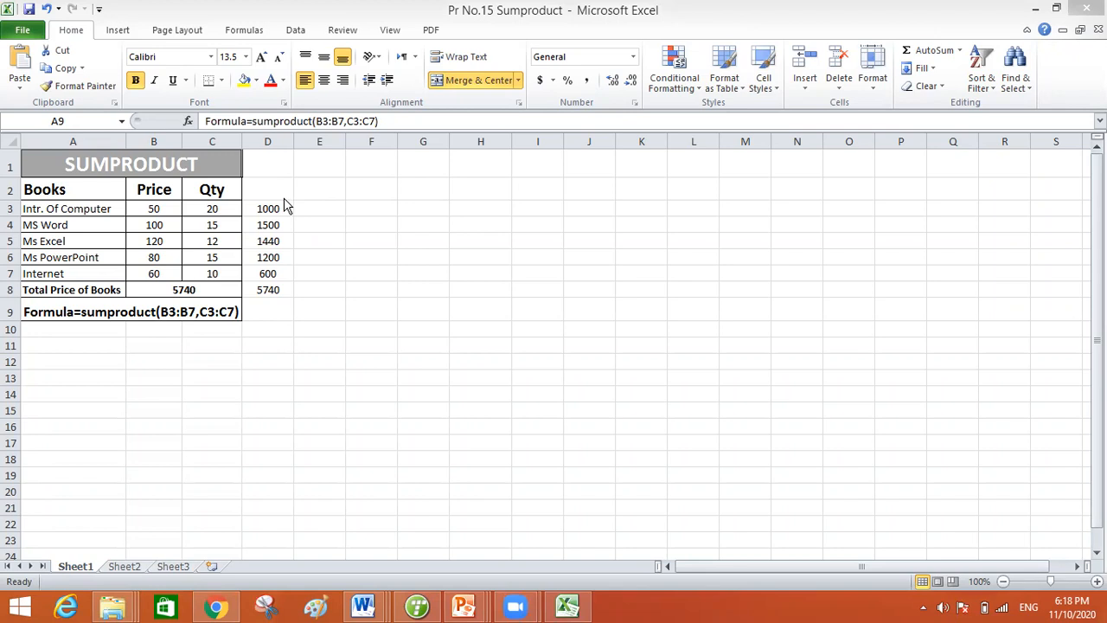
# Step: Clear the helper calculations in D3:D8 and select the Total Price of Books result to review its formula
pyautogui.moveTo(282, 205); pyautogui.dragTo(279, 296)
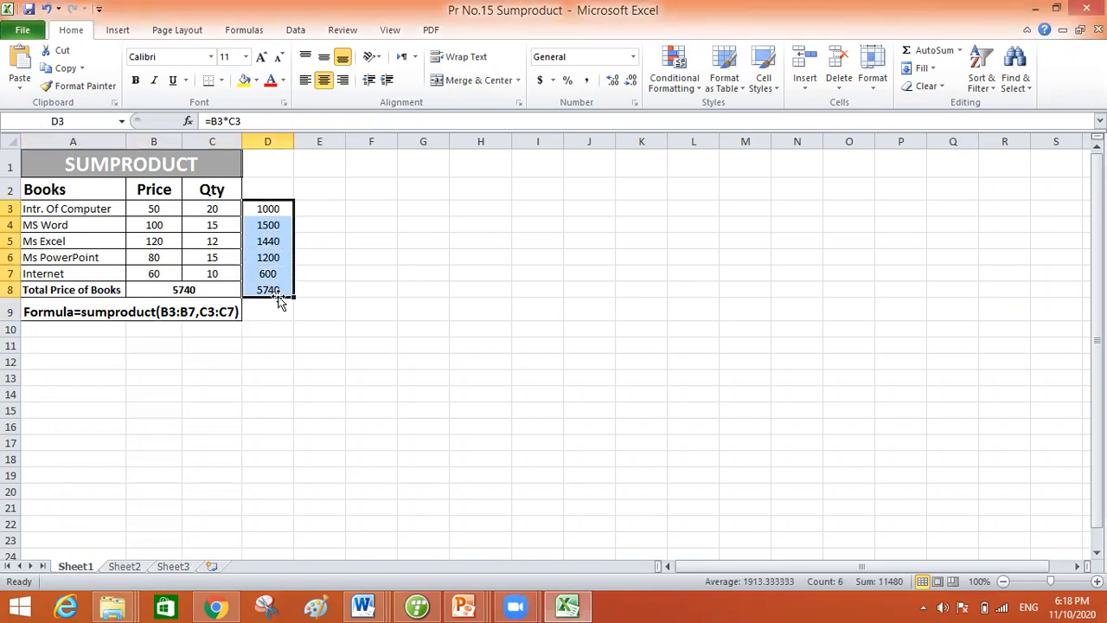
pyautogui.press('Delete')
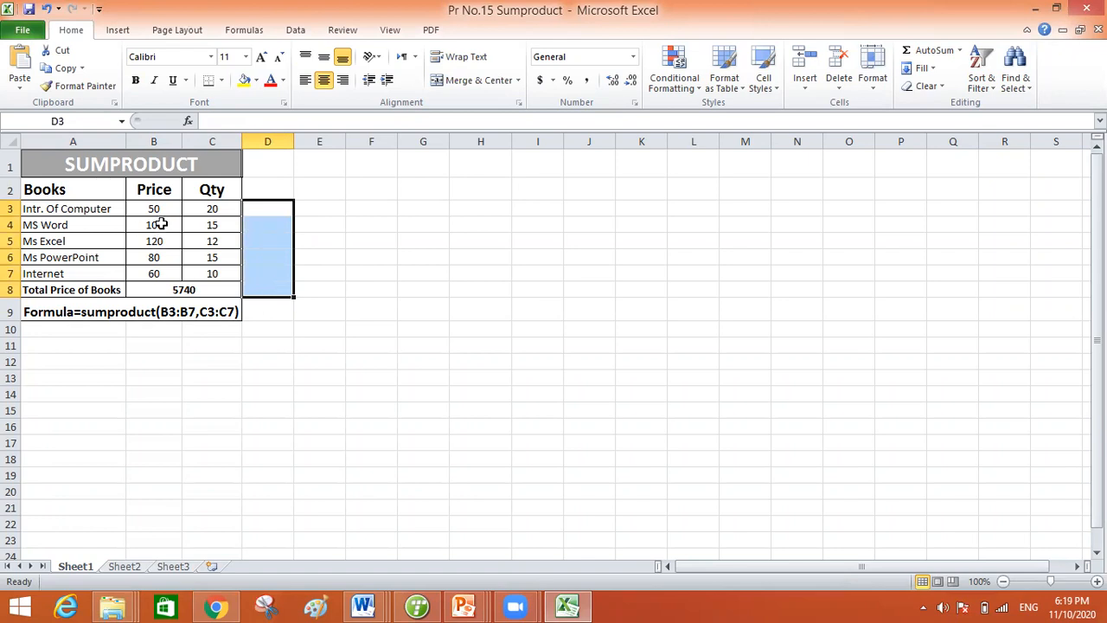
pyautogui.click(199, 290)
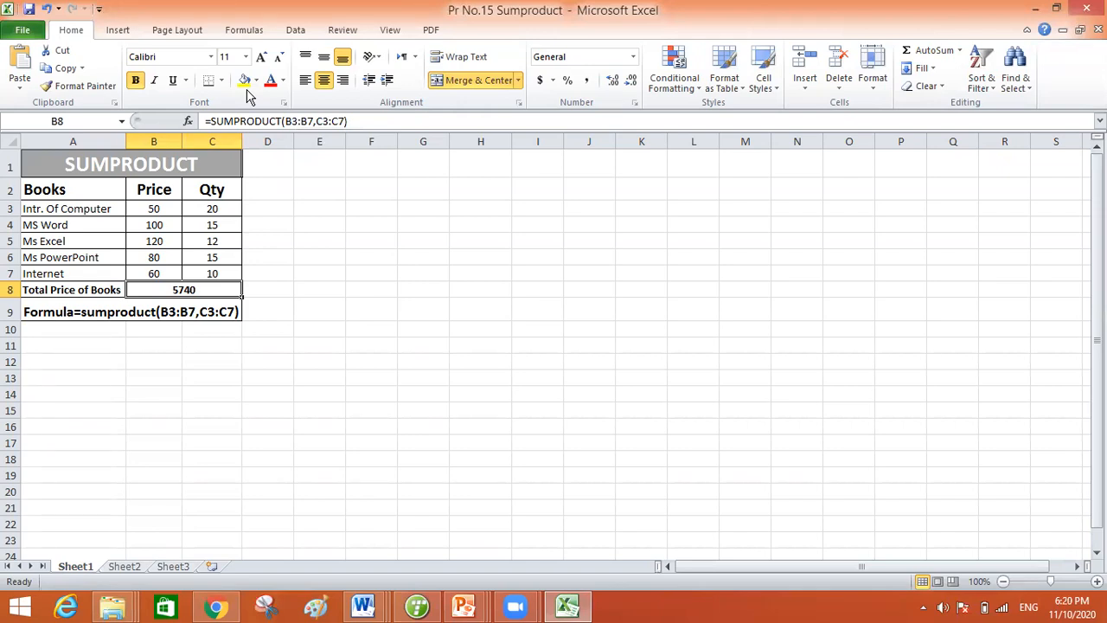
pyautogui.hotkey('alt', 'Tab')
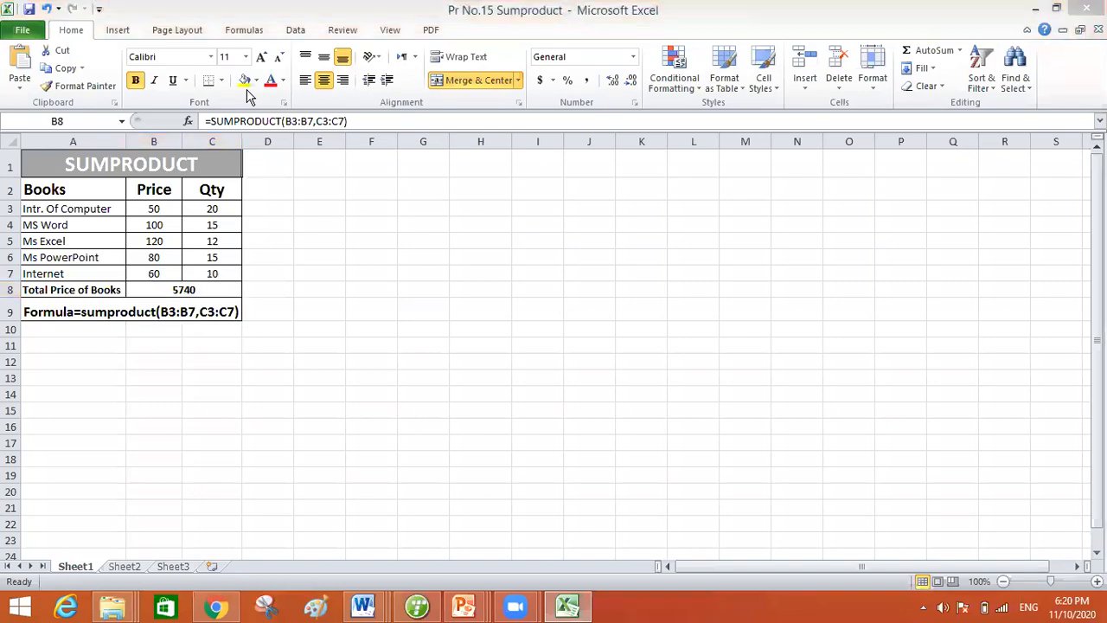